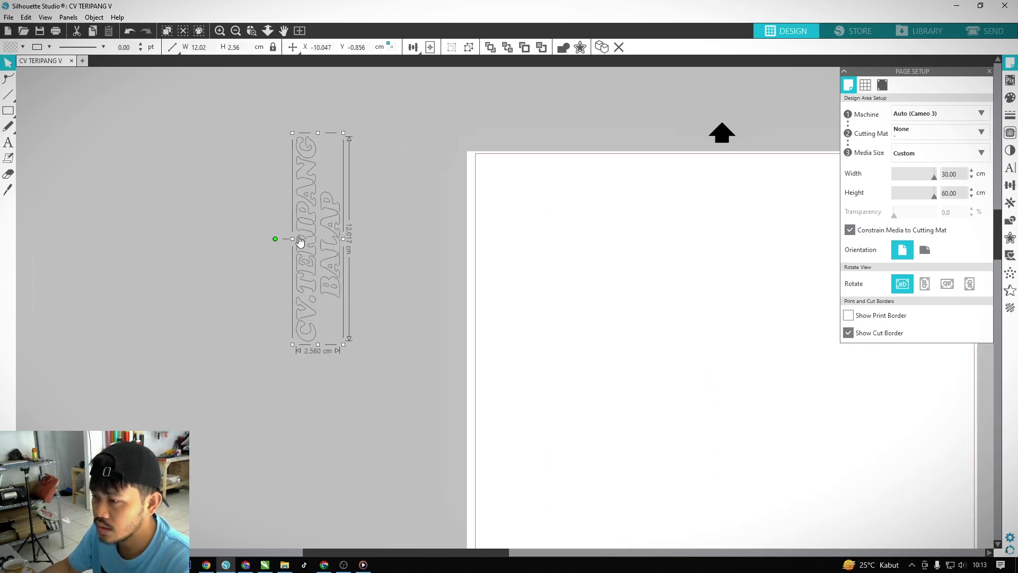
- Rotate the single vertical CV.TERIPANG BALAP text beside the page 90° clockwise to read horizontally, and deselect it
{"action": "left_click_drag", "start_coordinate": [274, 238], "coordinate": [379, 177]}
{"action": "left_click", "coordinate": [383, 180]}
{"action": "left_click", "coordinate": [298, 231]}
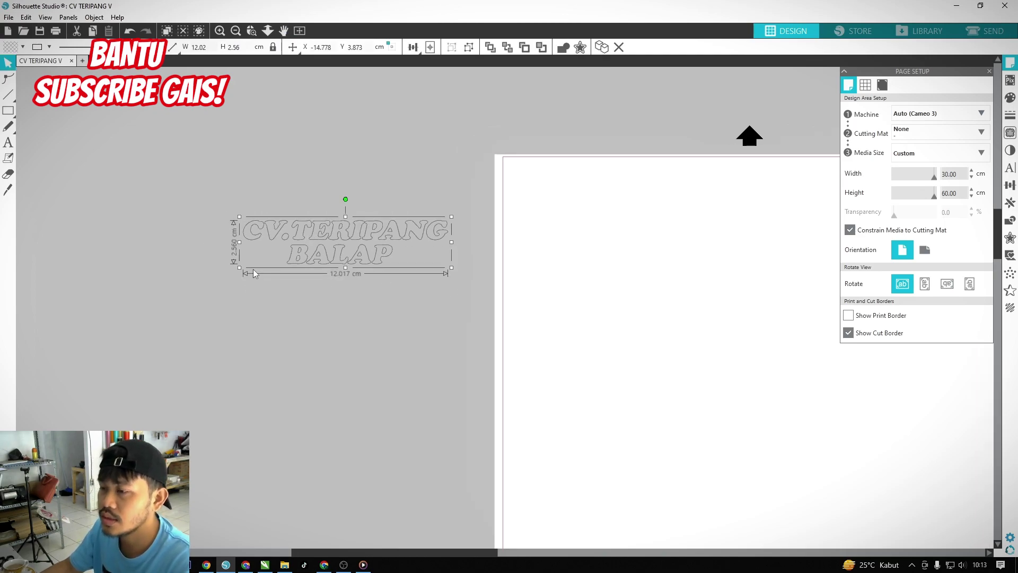
{"action": "left_click", "coordinate": [438, 293]}
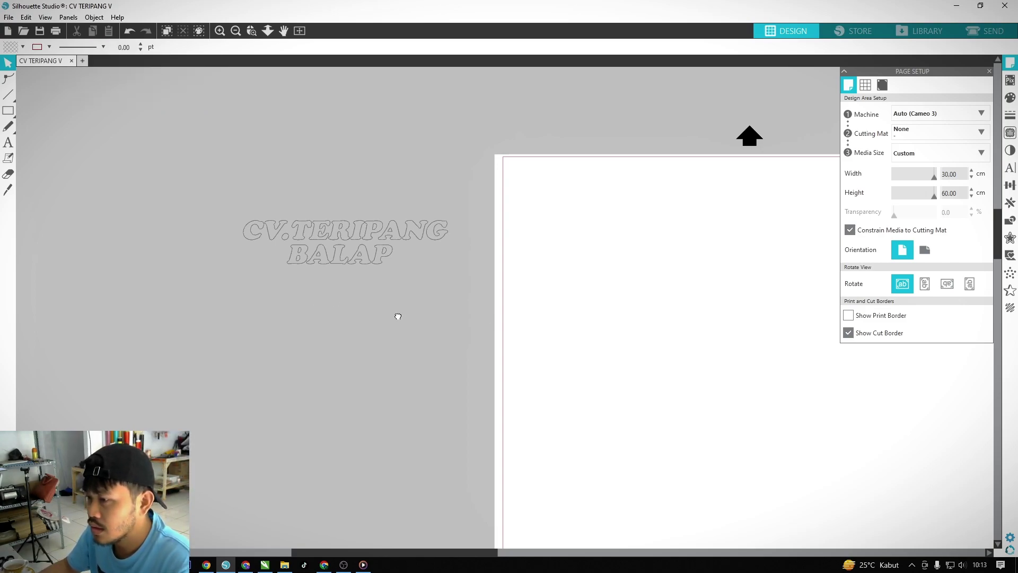
- Move the horizontal CV.TERIPANG BALAP text slightly closer to the page
{"action": "left_click_drag", "start_coordinate": [398, 316], "coordinate": [419, 324]}
{"action": "scroll", "coordinate": [344, 210], "scroll_direction": "up", "scroll_amount": 1}
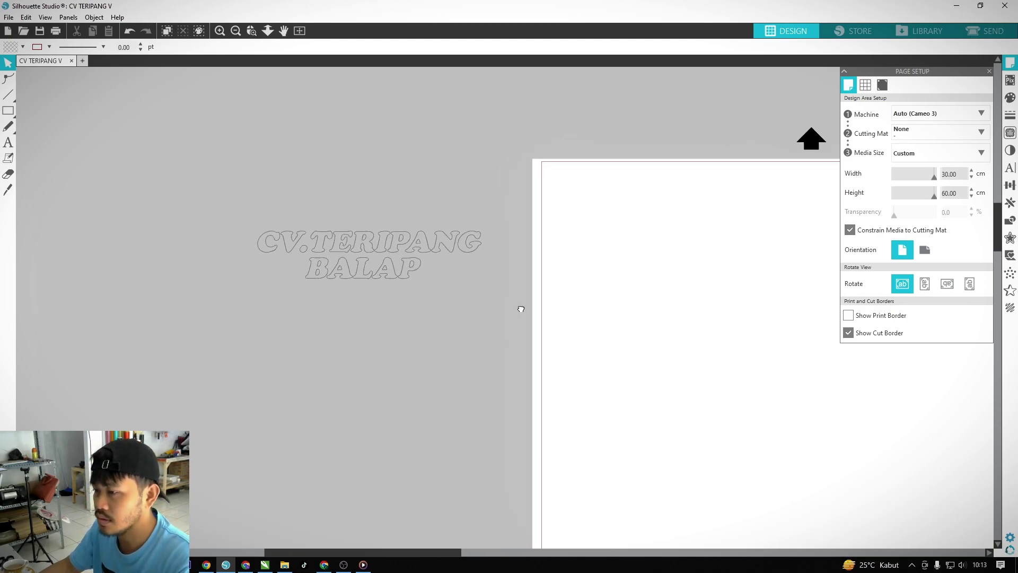
{"action": "left_click_drag", "start_coordinate": [520, 309], "coordinate": [481, 294]}
{"action": "scroll", "coordinate": [308, 212], "scroll_direction": "up", "scroll_amount": 3}
{"action": "left_click", "coordinate": [385, 280]}
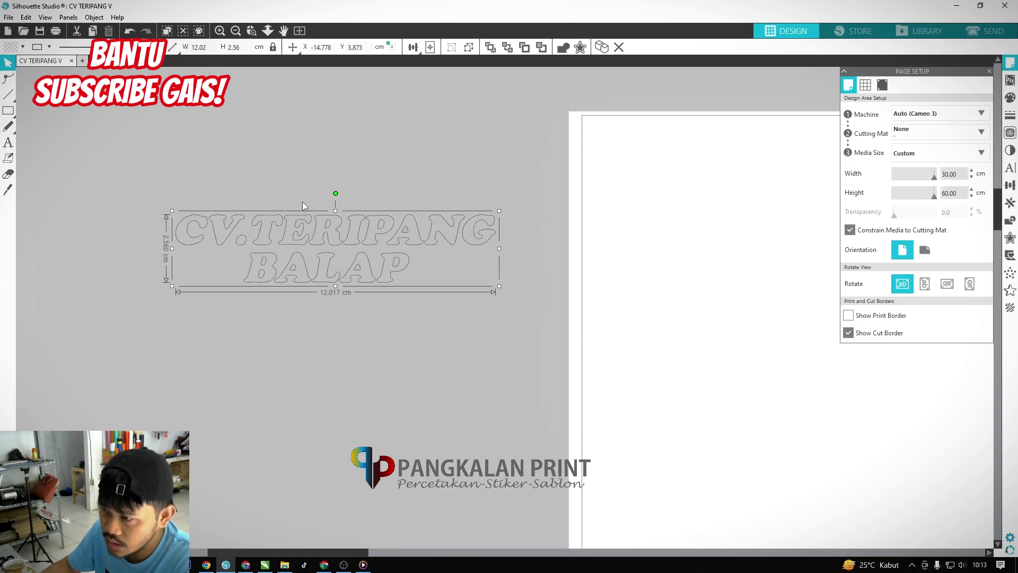
{"action": "scroll", "coordinate": [239, 225], "scroll_direction": "up", "scroll_amount": 2}
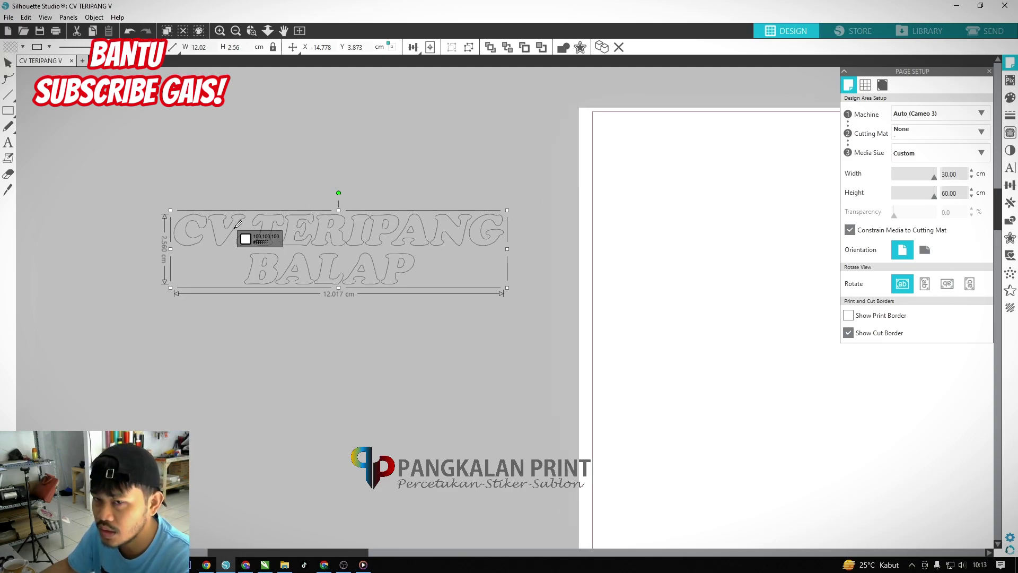
{"action": "scroll", "coordinate": [239, 225], "scroll_direction": "up", "scroll_amount": 1}
{"action": "left_click_drag", "start_coordinate": [340, 245], "coordinate": [383, 241]}
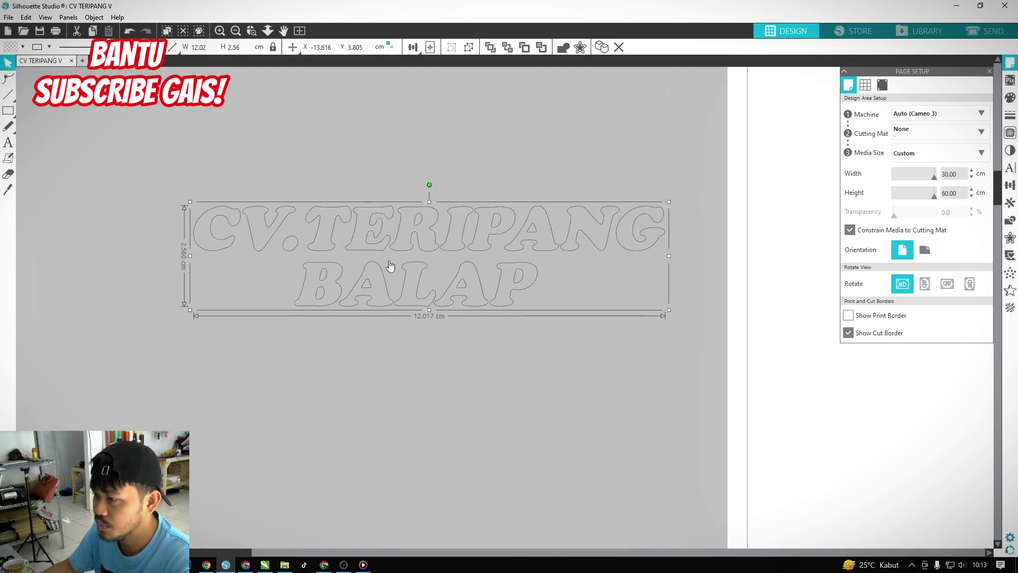
{"action": "scroll", "coordinate": [313, 293], "scroll_direction": "down", "scroll_amount": 3}
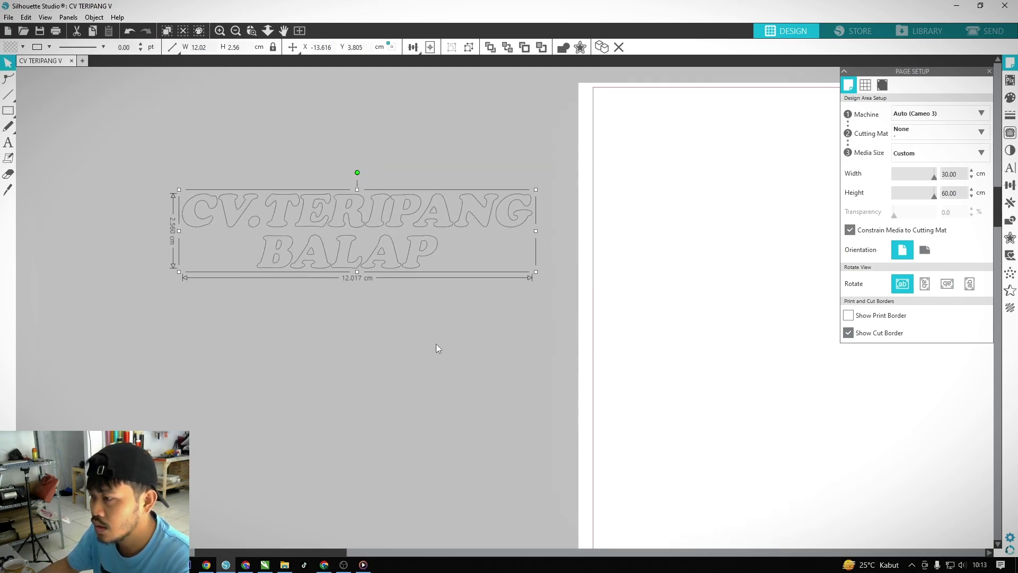
{"action": "scroll", "coordinate": [397, 343], "scroll_direction": "down", "scroll_amount": 1}
{"action": "left_click", "coordinate": [562, 319]}
{"action": "key", "text": "space"}
{"action": "left_click_drag", "start_coordinate": [490, 315], "coordinate": [450, 336]}
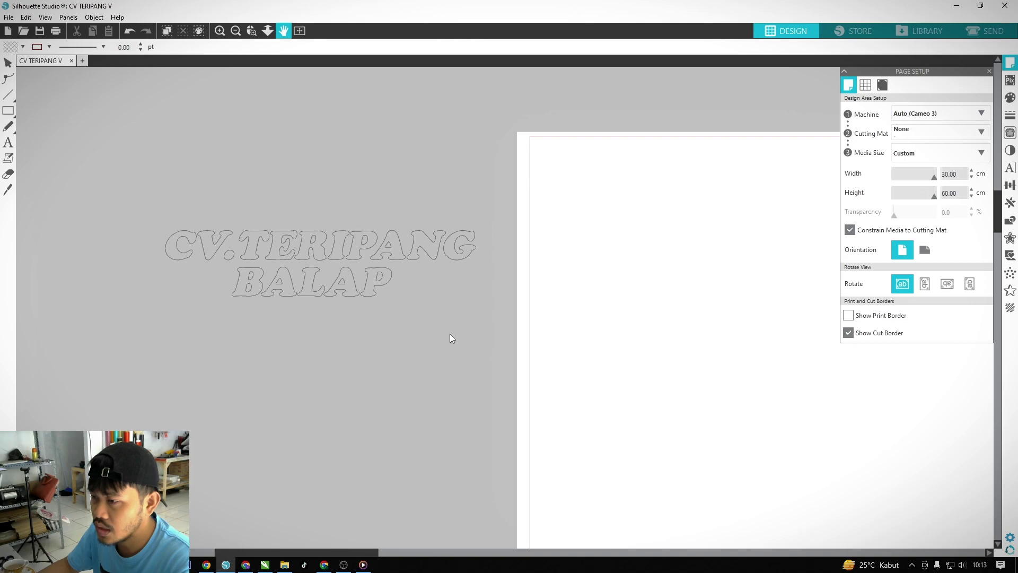
{"action": "scroll", "coordinate": [266, 265], "scroll_direction": "down", "scroll_amount": 1}
{"action": "left_click", "coordinate": [305, 249]}
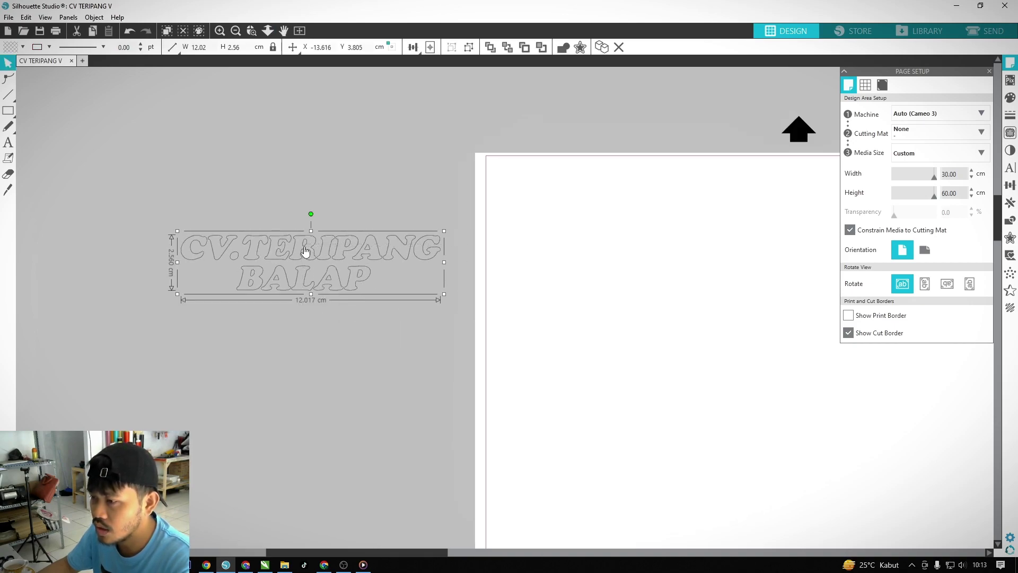
{"action": "scroll", "coordinate": [262, 271], "scroll_direction": "up", "scroll_amount": 1}
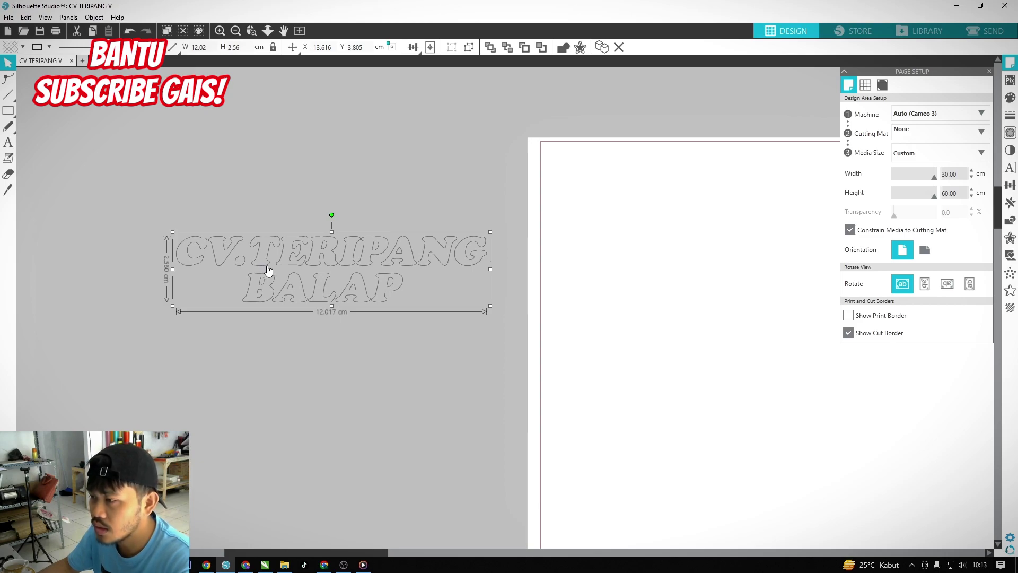
{"action": "left_click", "coordinate": [577, 362]}
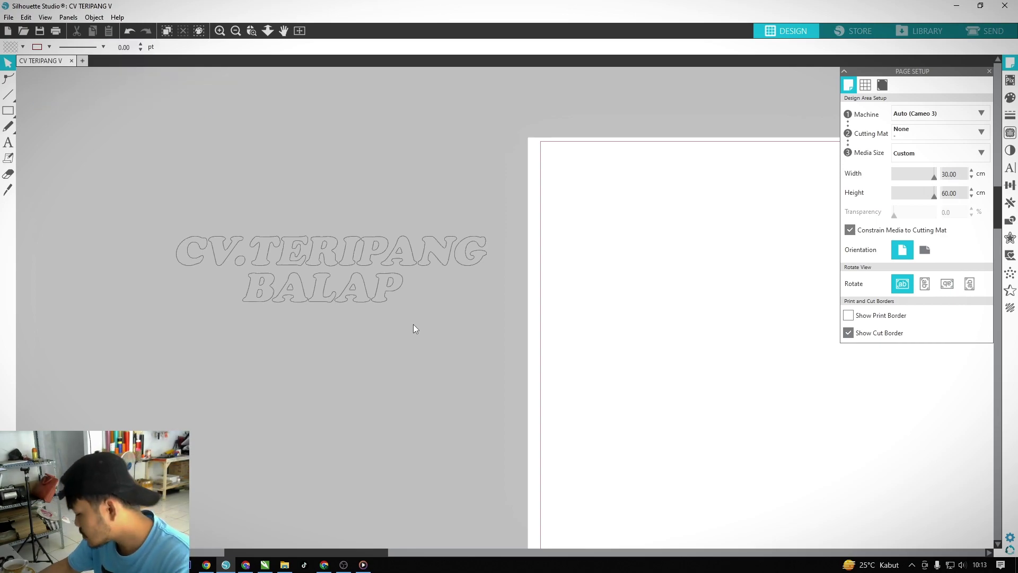
{"action": "scroll", "coordinate": [413, 323], "scroll_direction": "up", "scroll_amount": 3}
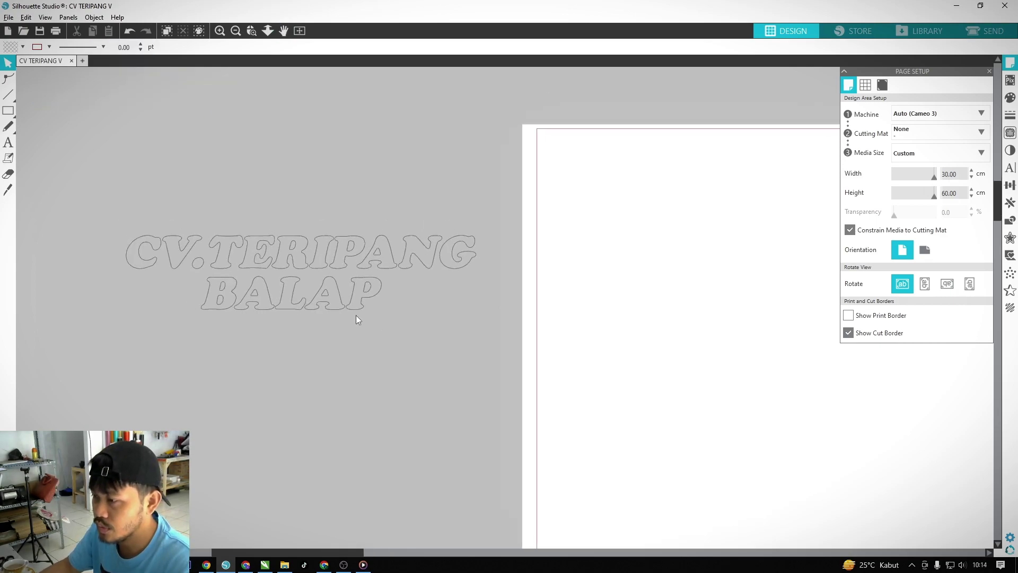
{"action": "scroll", "coordinate": [356, 315], "scroll_direction": "down", "scroll_amount": 3}
{"action": "scroll", "coordinate": [429, 282], "scroll_direction": "up", "scroll_amount": 1}
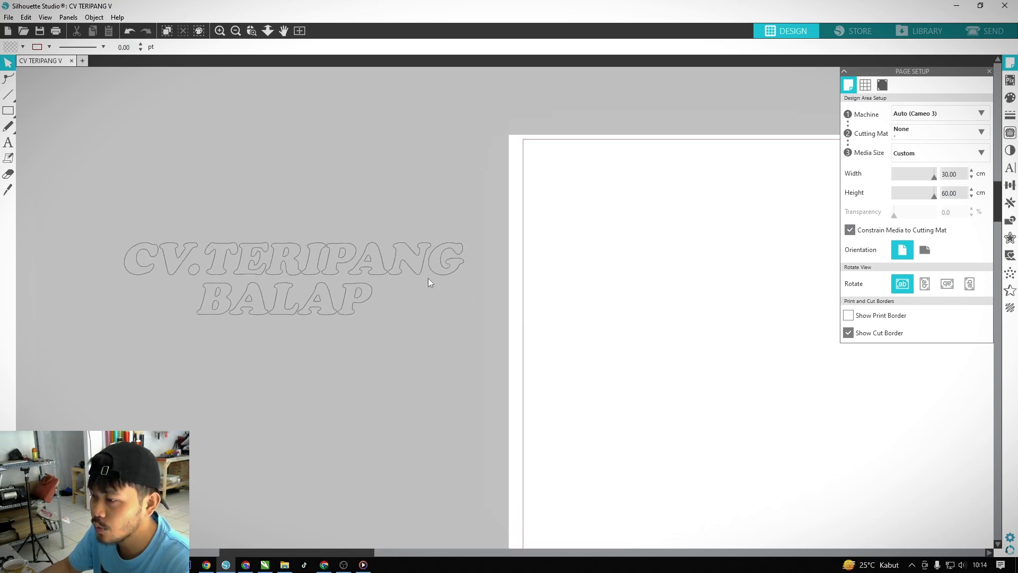
{"action": "scroll", "coordinate": [353, 293], "scroll_direction": "down", "scroll_amount": 1}
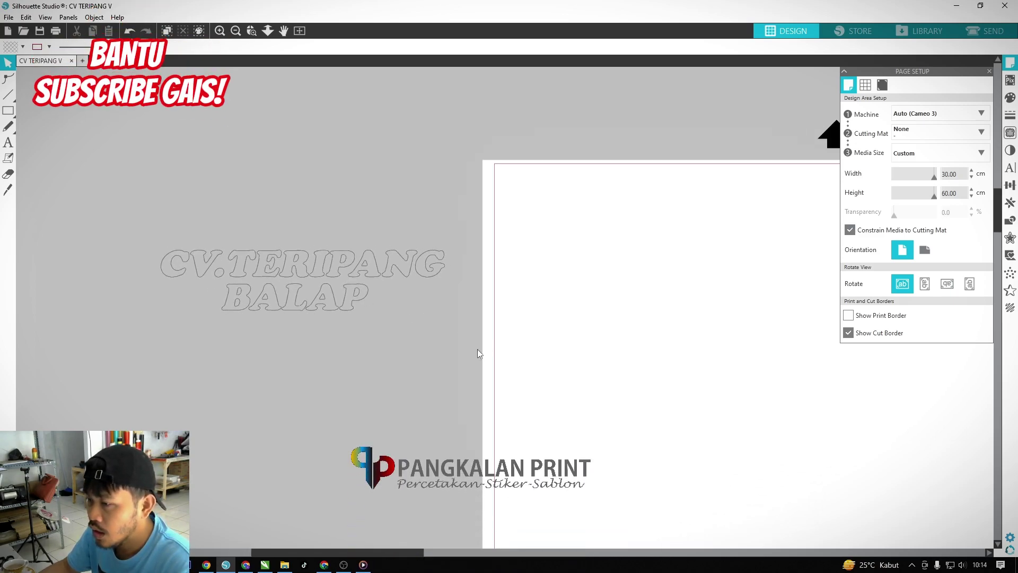
- Move the horizontal text up and away from the page, level with the page's upper edge
{"action": "left_click_drag", "start_coordinate": [397, 281], "coordinate": [341, 192]}
{"action": "left_click_drag", "start_coordinate": [652, 294], "coordinate": [375, 296]}
{"action": "scroll", "coordinate": [315, 284], "scroll_direction": "down", "scroll_amount": 1}
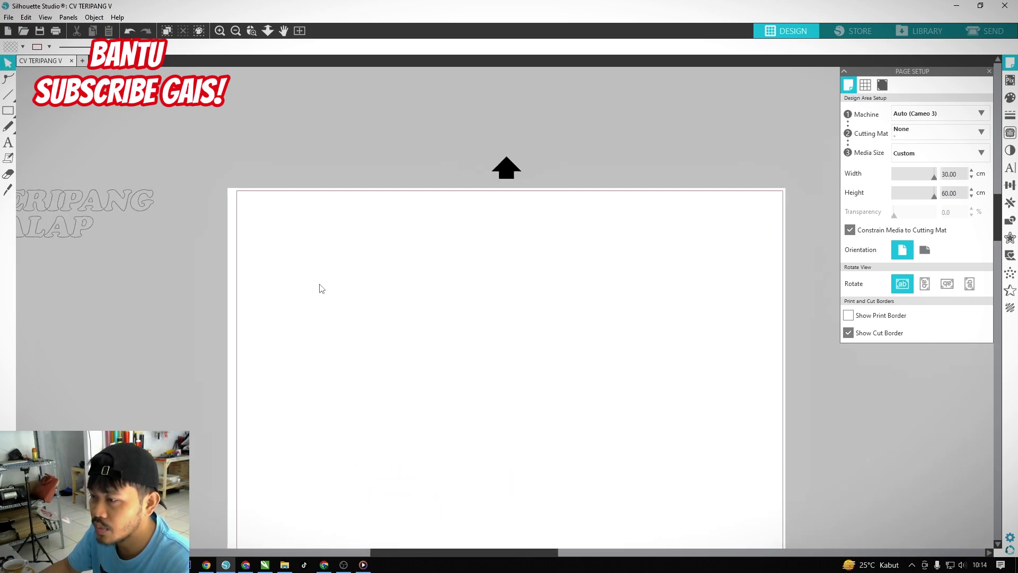
{"action": "left_click_drag", "start_coordinate": [307, 305], "coordinate": [370, 265]}
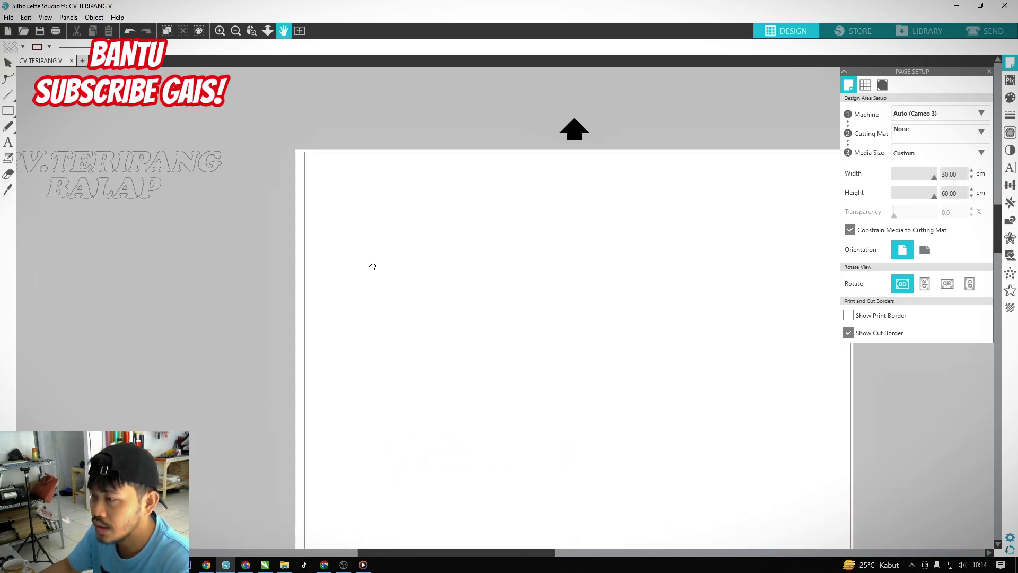
{"action": "scroll", "coordinate": [359, 271], "scroll_direction": "down", "scroll_amount": 1}
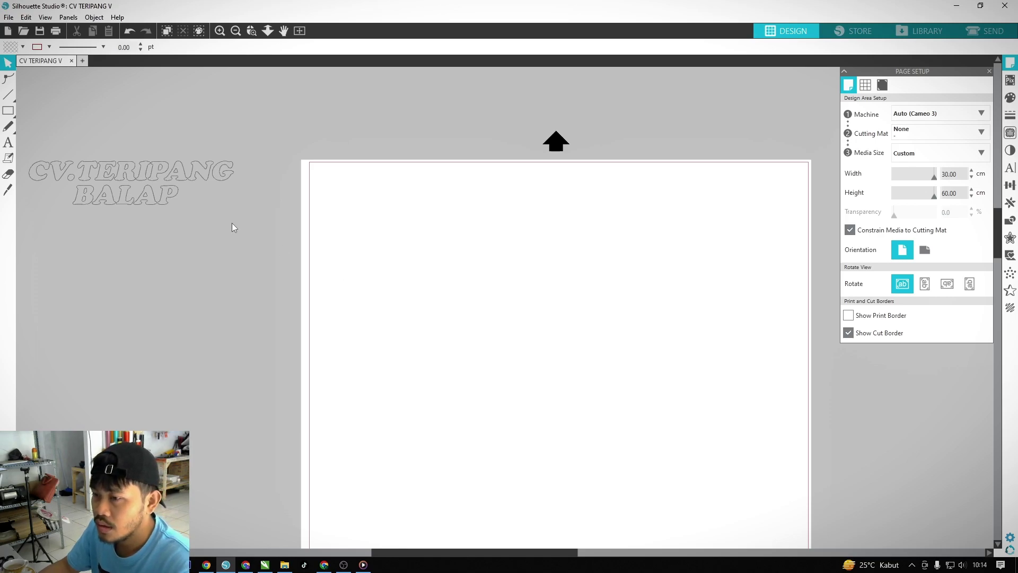
- Shift the text down against the page's side edge and back up into the empty area beside it
{"action": "left_click_drag", "start_coordinate": [188, 179], "coordinate": [255, 298]}
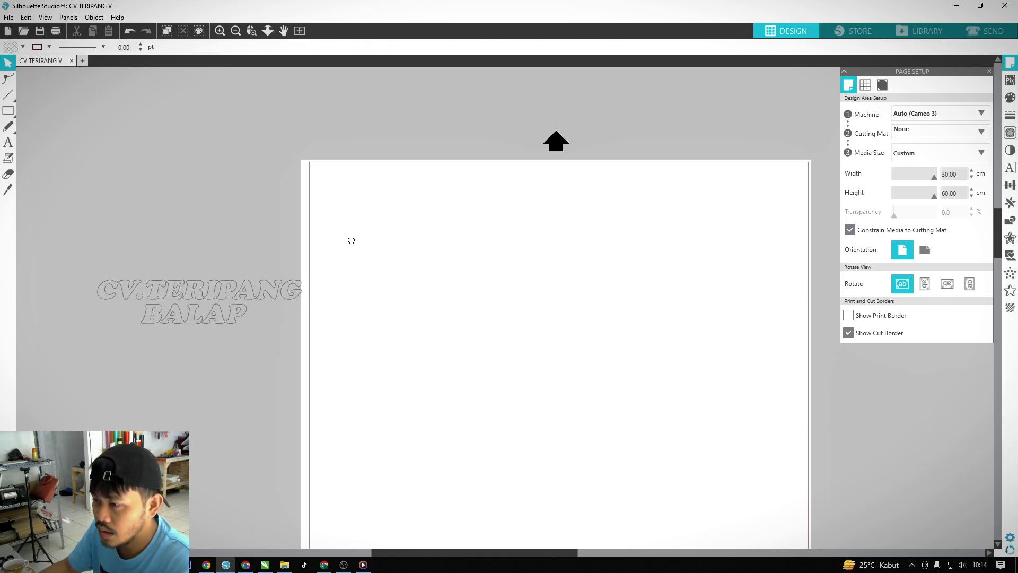
{"action": "left_click_drag", "start_coordinate": [345, 236], "coordinate": [527, 260]}
{"action": "scroll", "coordinate": [443, 345], "scroll_direction": "up", "scroll_amount": 5}
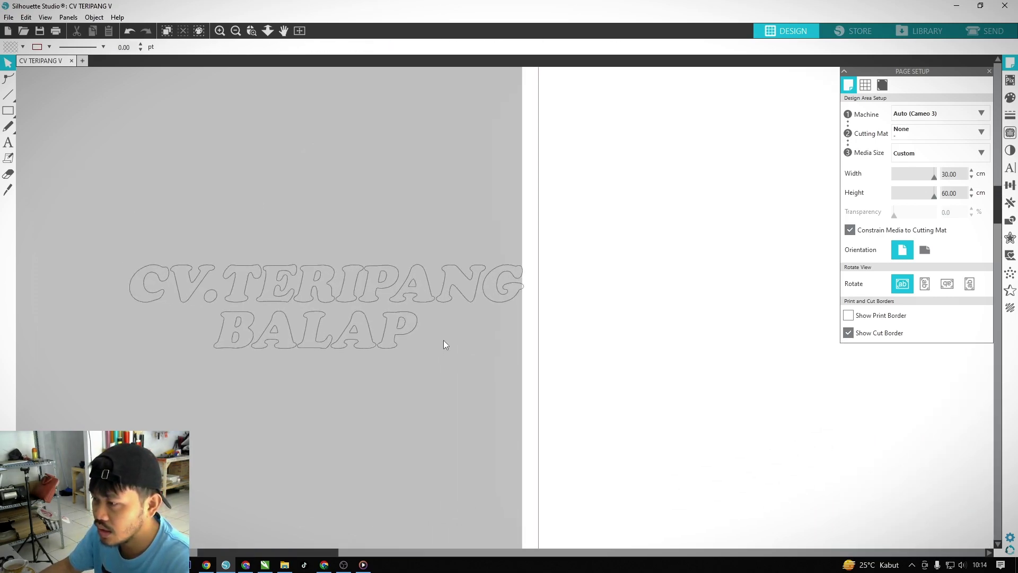
{"action": "scroll", "coordinate": [315, 351], "scroll_direction": "down", "scroll_amount": 2}
{"action": "left_click_drag", "start_coordinate": [333, 292], "coordinate": [189, 198]}
{"action": "left_click", "coordinate": [373, 231]}
{"action": "left_click_drag", "start_coordinate": [642, 261], "coordinate": [347, 263]}
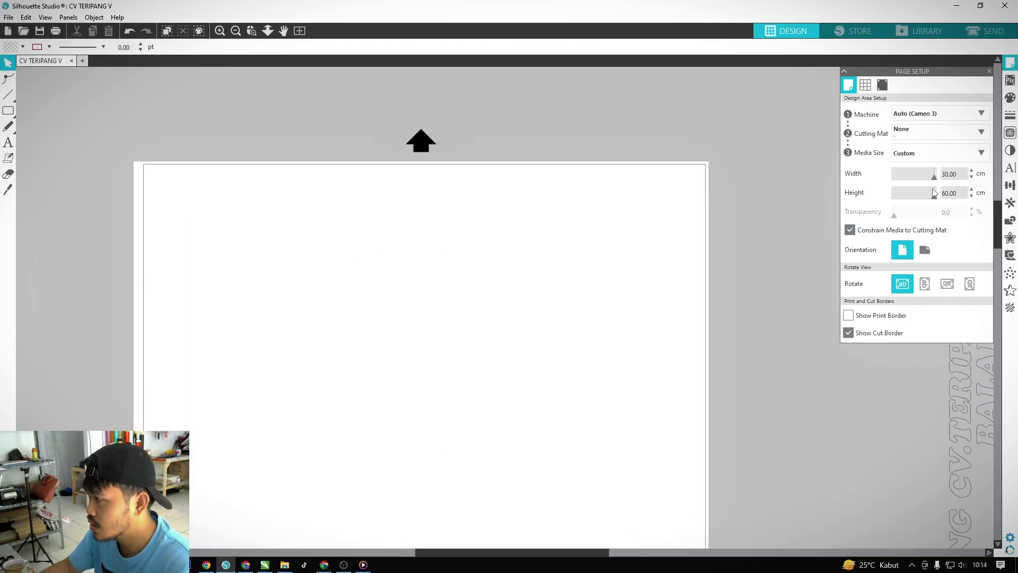
{"action": "scroll", "coordinate": [450, 245], "scroll_direction": "down", "scroll_amount": 3}
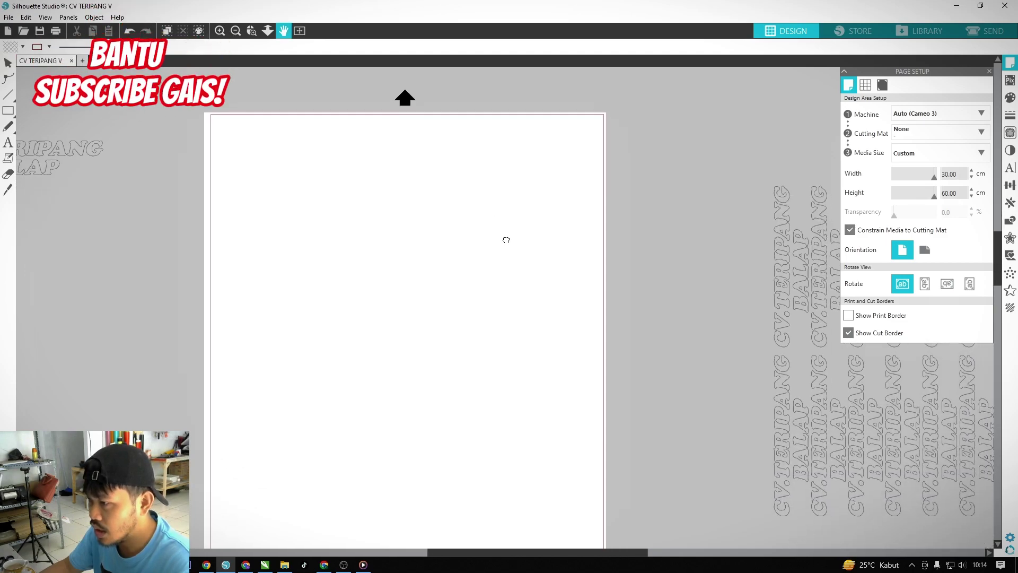
{"action": "scroll", "coordinate": [395, 204], "scroll_direction": "up", "scroll_amount": 1}
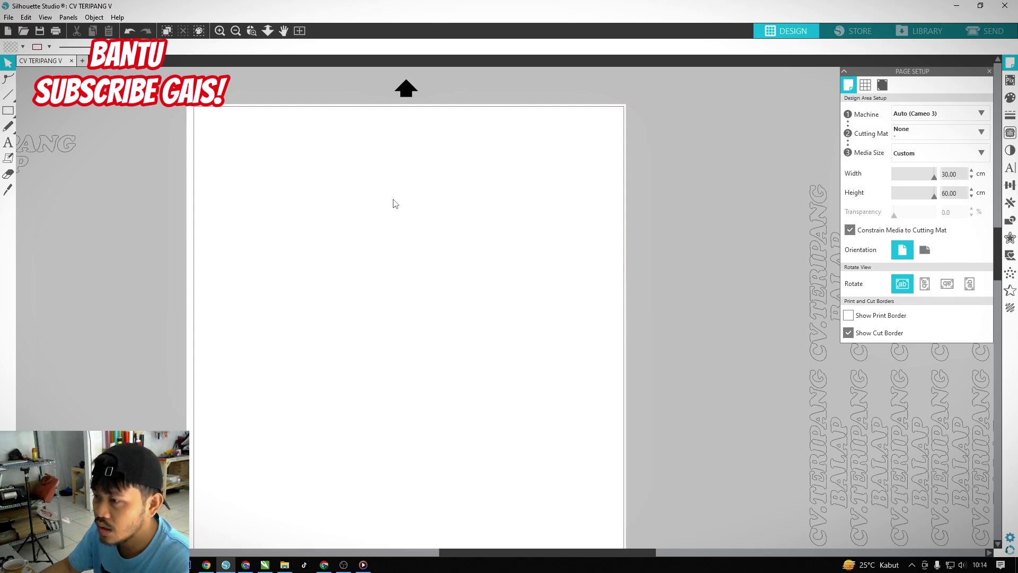
{"action": "left_click_drag", "start_coordinate": [554, 275], "coordinate": [524, 257]}
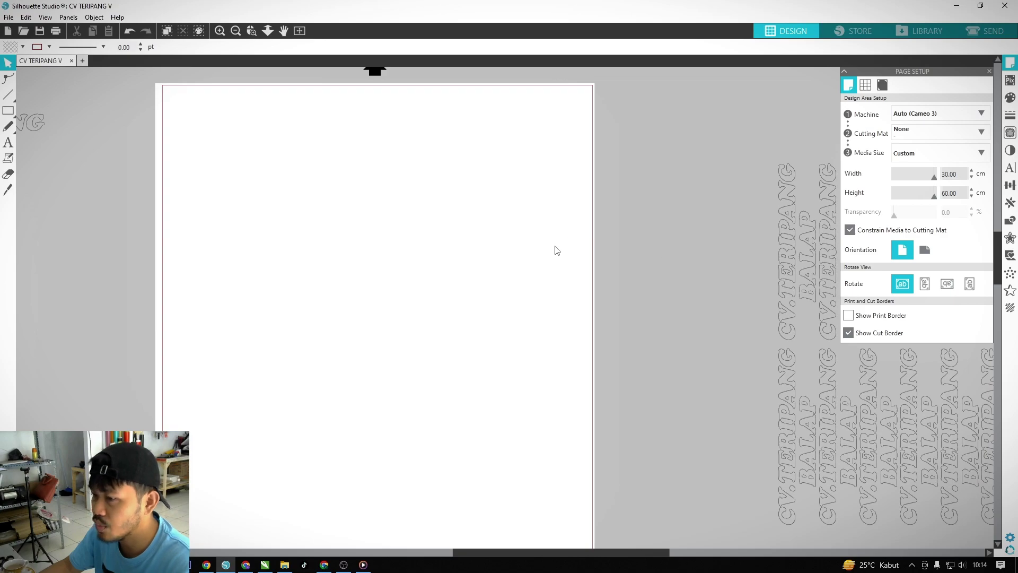
{"action": "scroll", "coordinate": [466, 249], "scroll_direction": "down", "scroll_amount": 1}
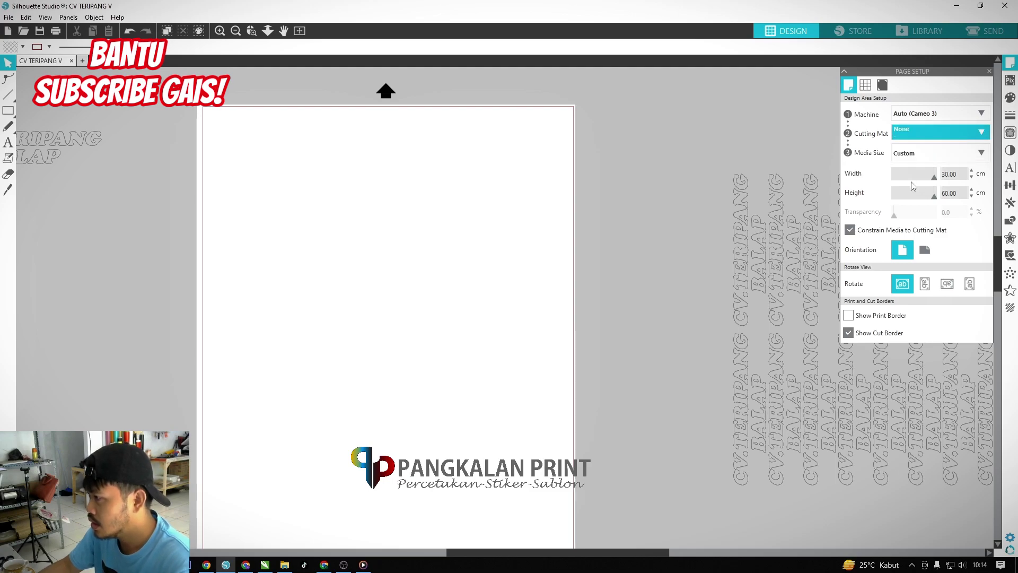
{"action": "scroll", "coordinate": [577, 202], "scroll_direction": "down", "scroll_amount": 3}
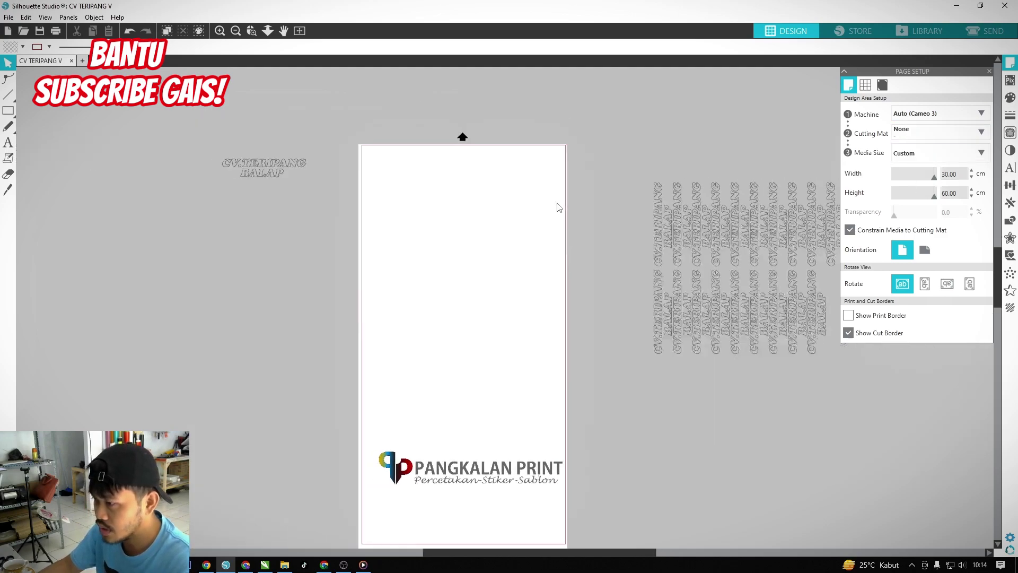
{"action": "scroll", "coordinate": [352, 186], "scroll_direction": "up", "scroll_amount": 3}
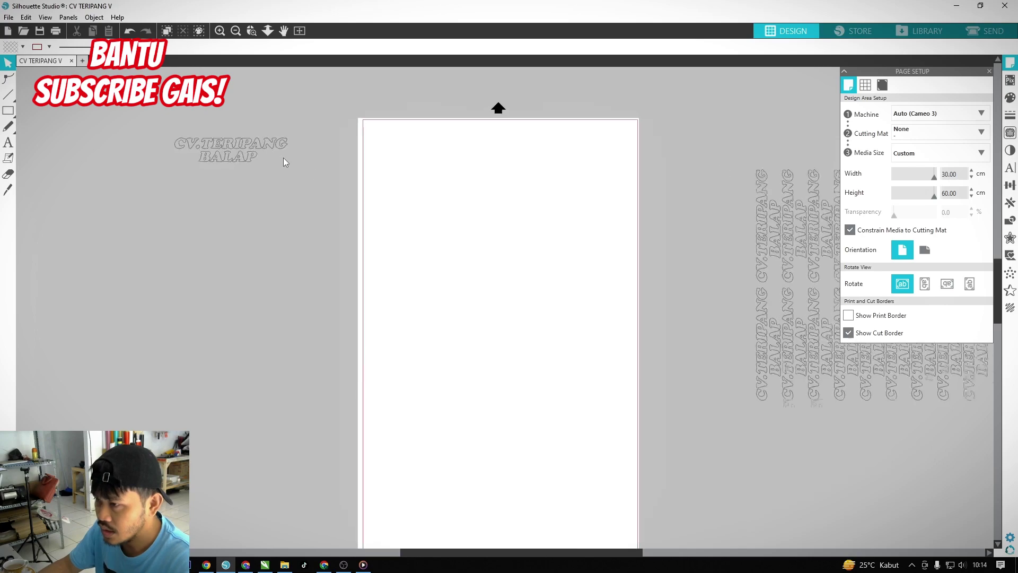
- Move the horizontal text farther out from the page's left edge
{"action": "left_click_drag", "start_coordinate": [234, 136], "coordinate": [138, 155]}
{"action": "left_click_drag", "start_coordinate": [409, 191], "coordinate": [23, 163]}
{"action": "left_click_drag", "start_coordinate": [480, 318], "coordinate": [443, 324]}
{"action": "left_click_drag", "start_coordinate": [328, 200], "coordinate": [826, 337]}
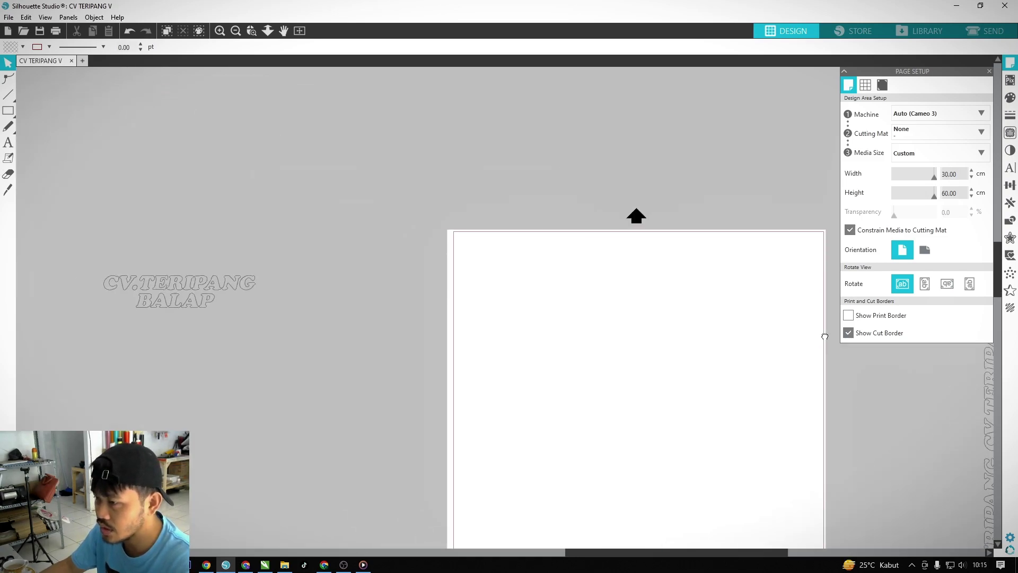
{"action": "left_click_drag", "start_coordinate": [358, 361], "coordinate": [355, 311]}
{"action": "scroll", "coordinate": [255, 281], "scroll_direction": "up", "scroll_amount": 1}
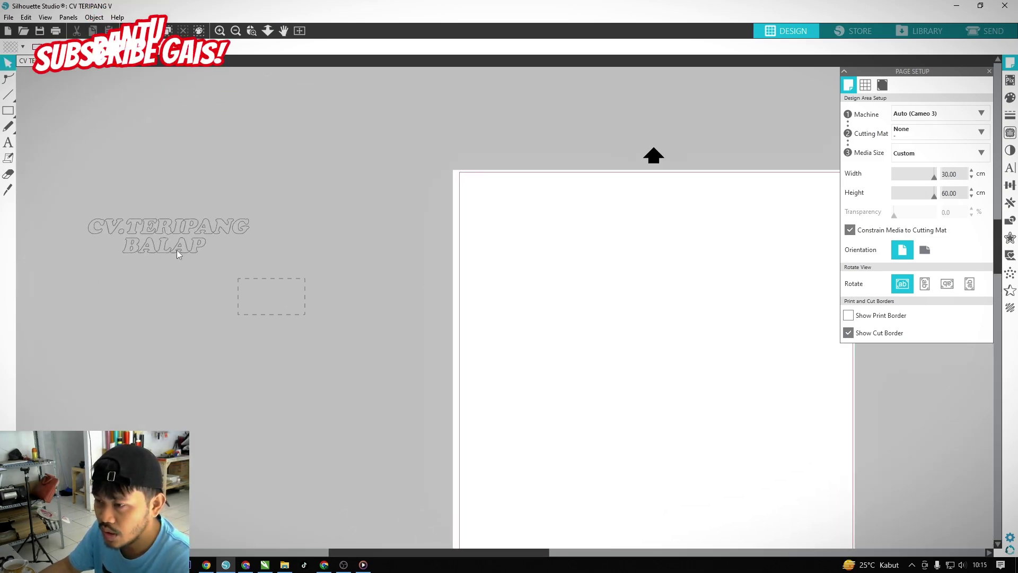
- Place the horizontal text on the page in its upper-left corner, just inside the cut border
{"action": "left_click", "coordinate": [160, 212]}
{"action": "left_click_drag", "start_coordinate": [170, 215], "coordinate": [577, 198]}
{"action": "left_click_drag", "start_coordinate": [636, 309], "coordinate": [453, 337]}
{"action": "scroll", "coordinate": [350, 256], "scroll_direction": "up", "scroll_amount": 1}
{"action": "key", "text": "alt"}
{"action": "scroll", "coordinate": [355, 247], "scroll_direction": "up", "scroll_amount": 1}
{"action": "left_click_drag", "start_coordinate": [385, 238], "coordinate": [337, 203]}
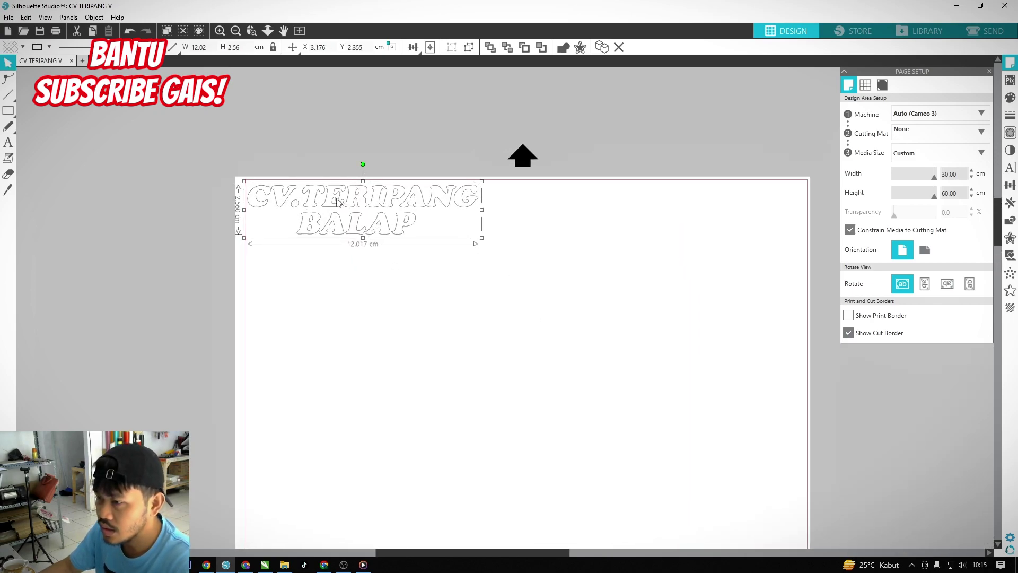
{"action": "left_click_drag", "start_coordinate": [481, 307], "coordinate": [375, 217]}
- Duplicate the text to its right and nudge the copy right to leave a small gap between the two
{"action": "key", "text": "ctrl+Right"}
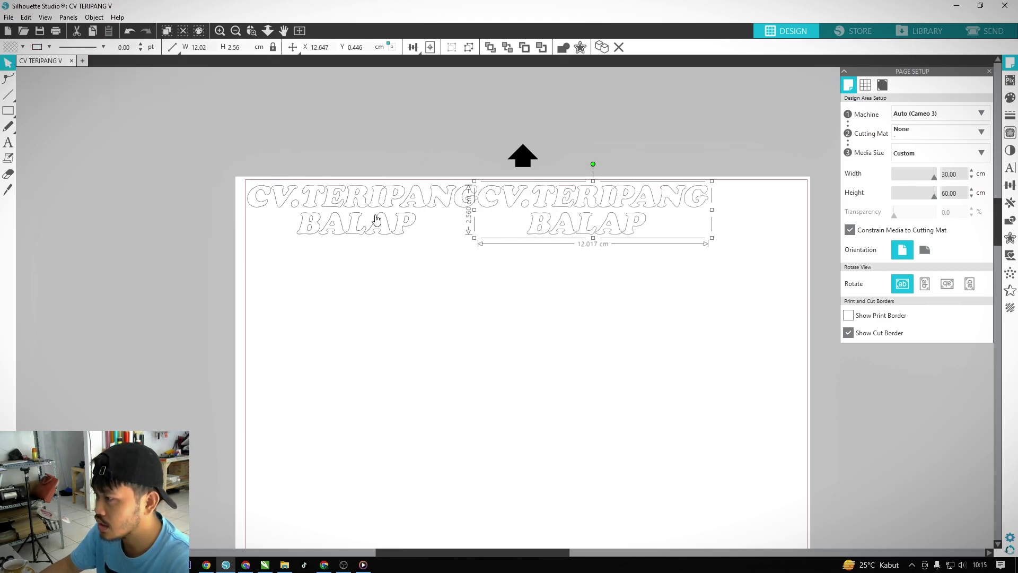
{"action": "key", "text": "Right"}
{"action": "key", "text": "Right"}
{"action": "key", "text": "Right"}
{"action": "key", "text": "Right"}
{"action": "key", "text": "Right"}
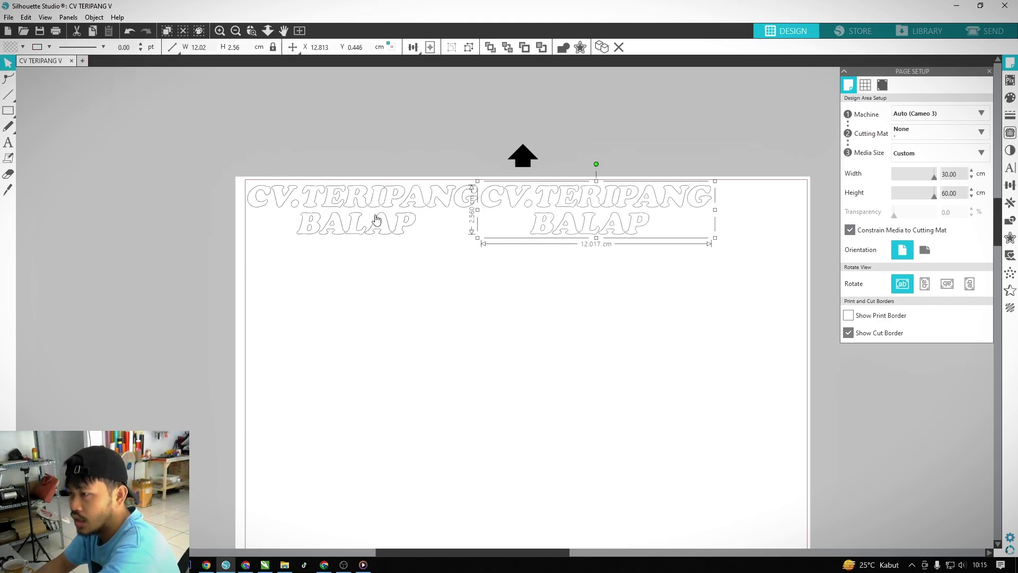
{"action": "key", "text": "Right"}
{"action": "key", "text": "Right"}
{"action": "key", "text": "Right"}
{"action": "key", "text": "Right"}
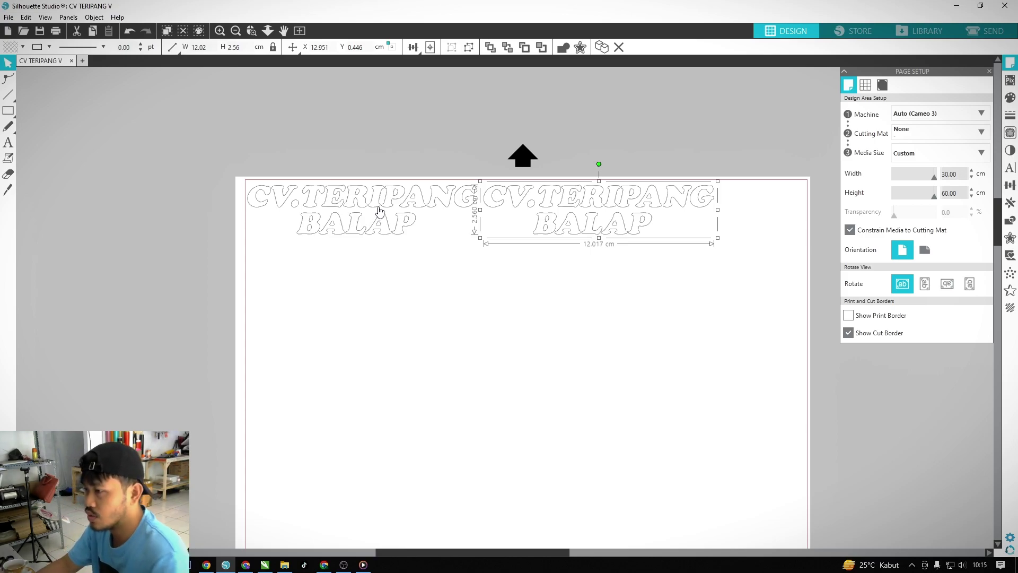
- Delete the duplicated text at the right
{"action": "left_click", "coordinate": [679, 318]}
{"action": "left_click", "coordinate": [589, 202]}
{"action": "key", "text": "Delete"}
- Rotate the remaining text on the page 90° counterclockwise to run vertically
{"action": "left_click", "coordinate": [366, 212]}
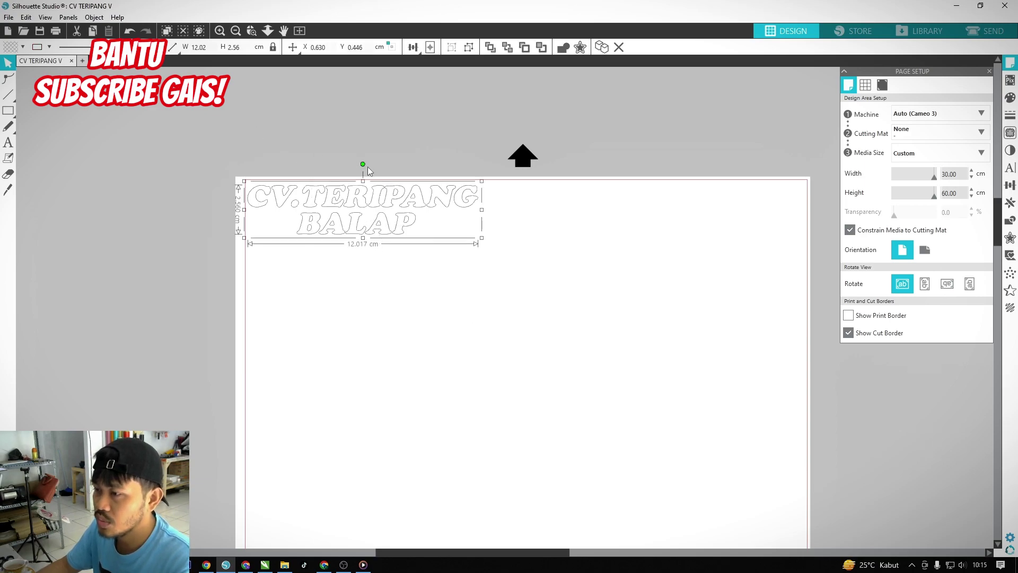
{"action": "left_click_drag", "start_coordinate": [363, 165], "coordinate": [243, 211]}
{"action": "left_click", "coordinate": [534, 196]}
- Move and nudge the vertical text into the page's upper-left corner inside the cut border, at X 0.749 cm, Y 0.565 cm
{"action": "left_click_drag", "start_coordinate": [417, 229], "coordinate": [368, 285]}
{"action": "scroll", "coordinate": [446, 228], "scroll_direction": "down", "scroll_amount": 2}
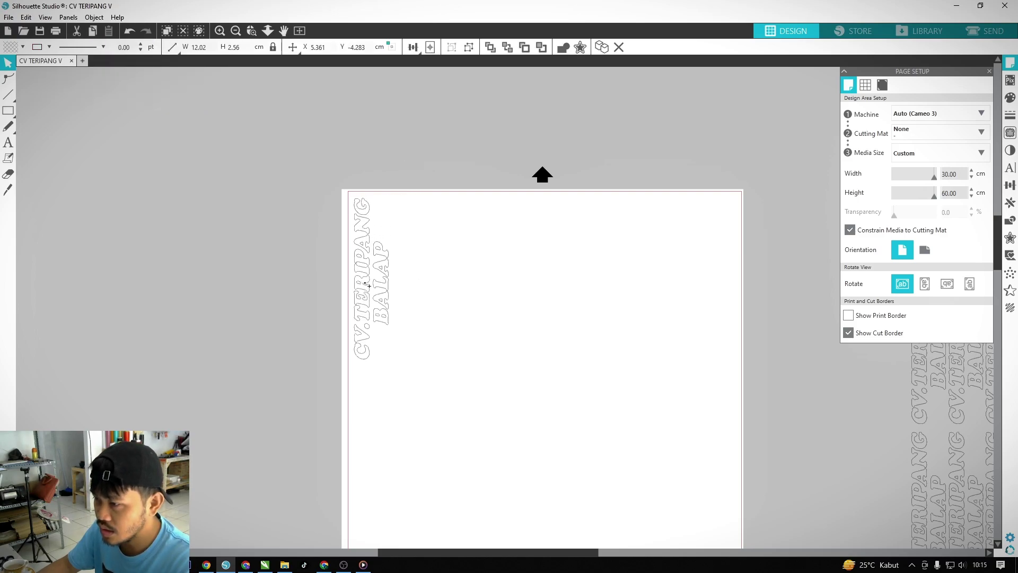
{"action": "scroll", "coordinate": [368, 285], "scroll_direction": "up", "scroll_amount": 3}
{"action": "key", "text": "Left"}
{"action": "key", "text": "Left"}
{"action": "key", "text": "Left"}
{"action": "key", "text": "Left"}
{"action": "key", "text": "Left"}
{"action": "key", "text": "Left"}
{"action": "key", "text": "Left"}
{"action": "key", "text": "Up"}
{"action": "key", "text": "Up"}
{"action": "key", "text": "Up"}
{"action": "key", "text": "Up"}
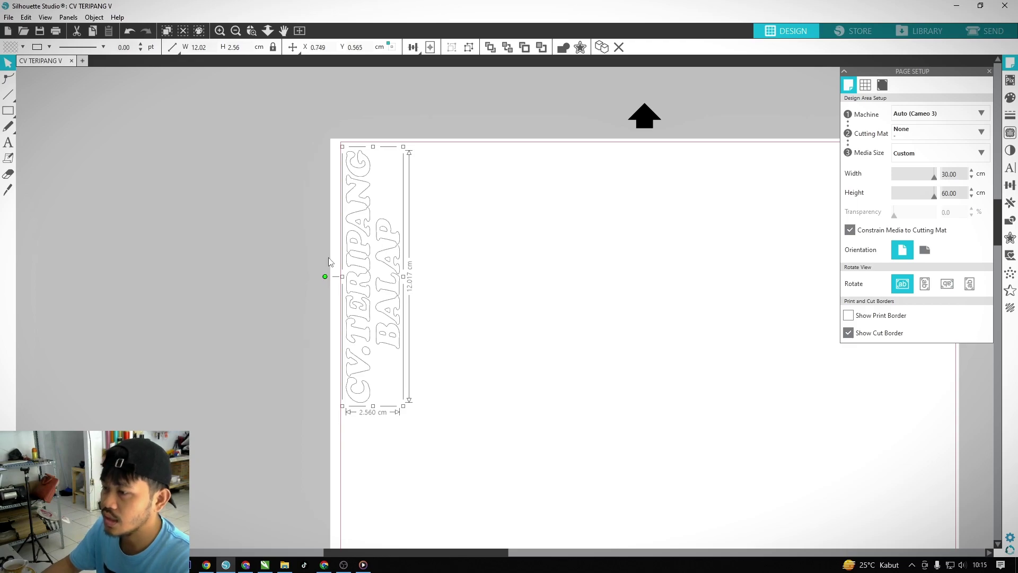
- Duplicate the vertical text to its right and nudge the copy right to X 3.530 cm
{"action": "scroll", "coordinate": [331, 262], "scroll_direction": "down", "scroll_amount": 2}
{"action": "left_click", "coordinate": [504, 348]}
{"action": "left_click_drag", "start_coordinate": [504, 348], "coordinate": [456, 318]}
{"action": "scroll", "coordinate": [354, 261], "scroll_direction": "up", "scroll_amount": 2}
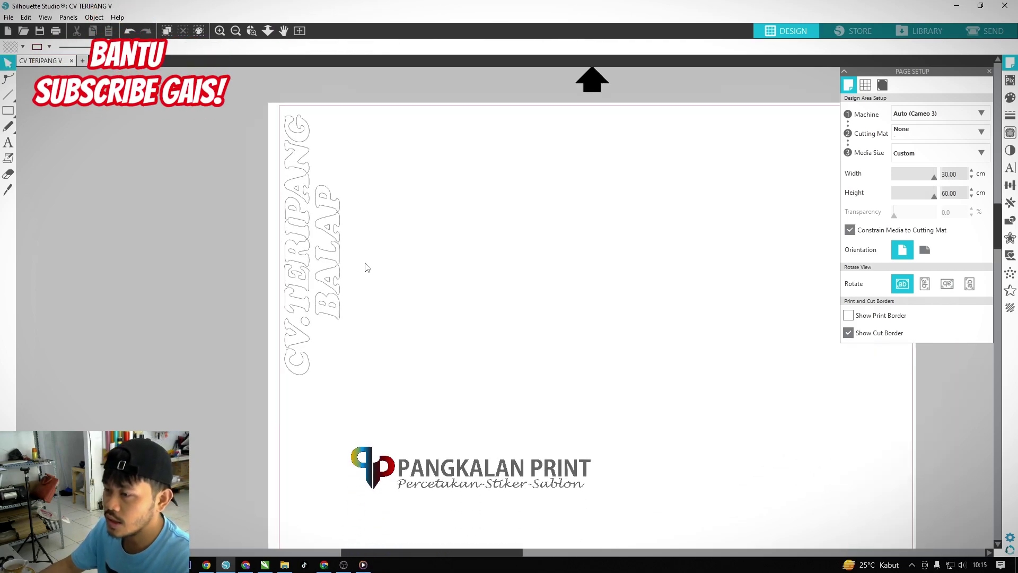
{"action": "left_click_drag", "start_coordinate": [393, 289], "coordinate": [244, 232]}
{"action": "key", "text": "ctrl+Right"}
{"action": "key", "text": "Right"}
{"action": "key", "text": "Right"}
{"action": "key", "text": "Right"}
{"action": "key", "text": "Right"}
{"action": "key", "text": "Right"}
{"action": "key", "text": "Right"}
{"action": "key", "text": "Right"}
{"action": "key", "text": "Right"}
{"action": "key", "text": "Right"}
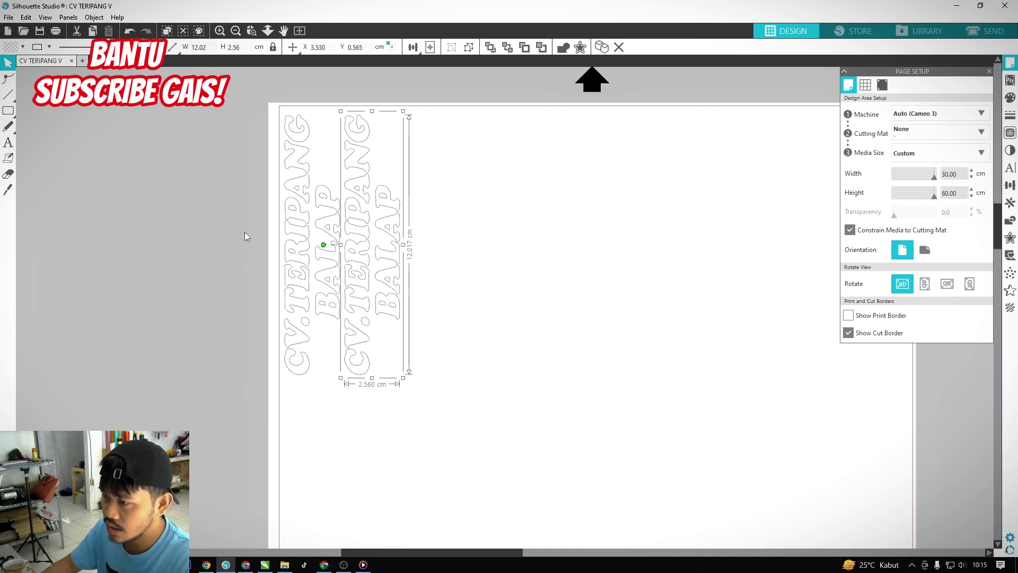
- Duplicate both vertical texts to the right and nudge the copied pair right to X 6.235 cm
{"action": "scroll", "coordinate": [244, 236], "scroll_direction": "down", "scroll_amount": 1}
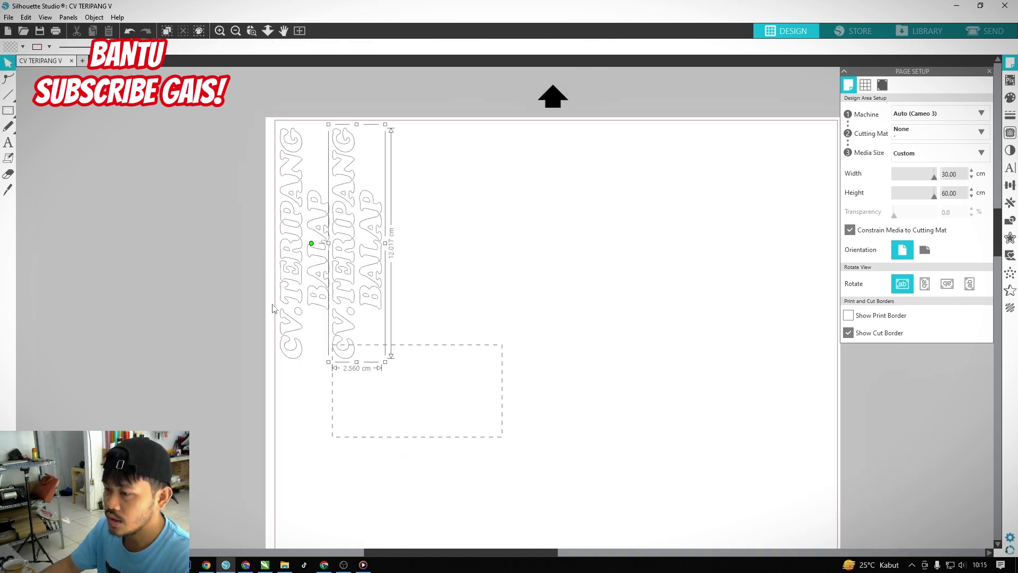
{"action": "key", "text": "ctrl+a"}
{"action": "key", "text": "ctrl+d"}
{"action": "key", "text": "Right"}
{"action": "key", "text": "Right"}
{"action": "key", "text": "Right"}
{"action": "key", "text": "Right"}
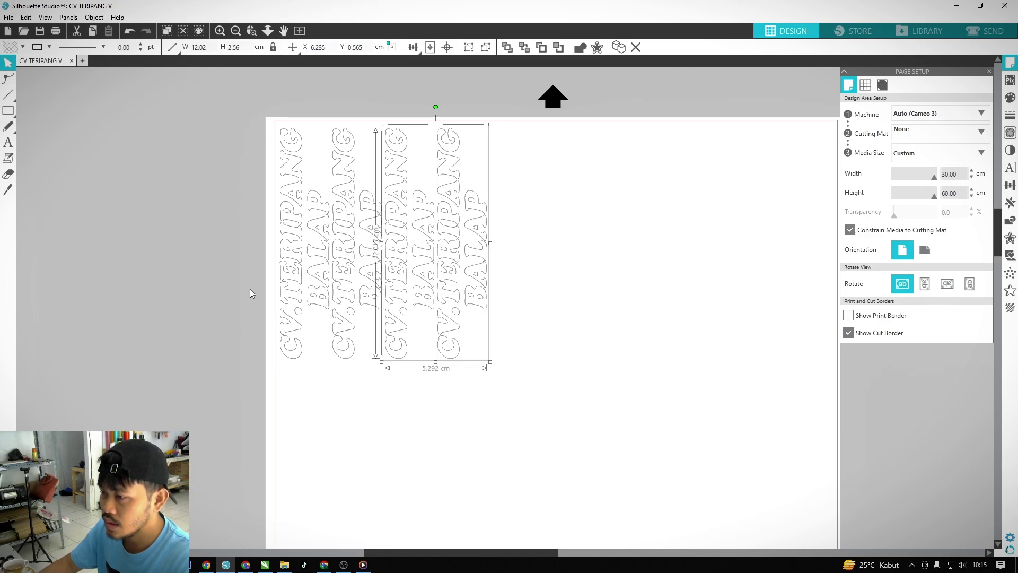
- Duplicate the pair to the right twice more, nudging the copies to X 11.693 cm and X 17.123 cm
{"action": "key", "text": "ctrl+d"}
{"action": "key", "text": "Right"}
{"action": "key", "text": "Right"}
{"action": "key", "text": "Right"}
{"action": "key", "text": "Right"}
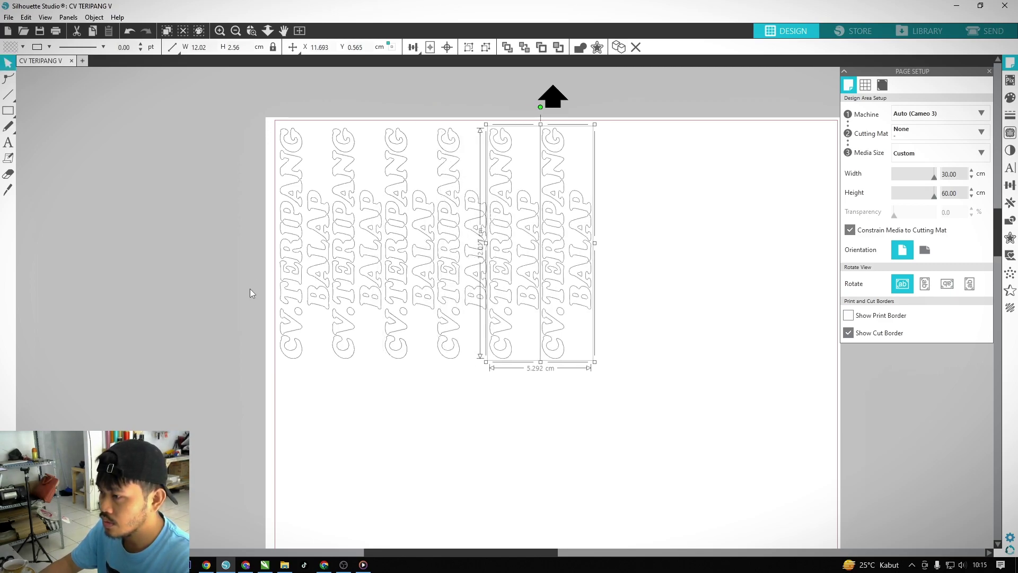
{"action": "key", "text": "ctrl+d"}
{"action": "key", "text": "Right"}
{"action": "key", "text": "Right"}
{"action": "key", "text": "Right"}
{"action": "key", "text": "Right"}
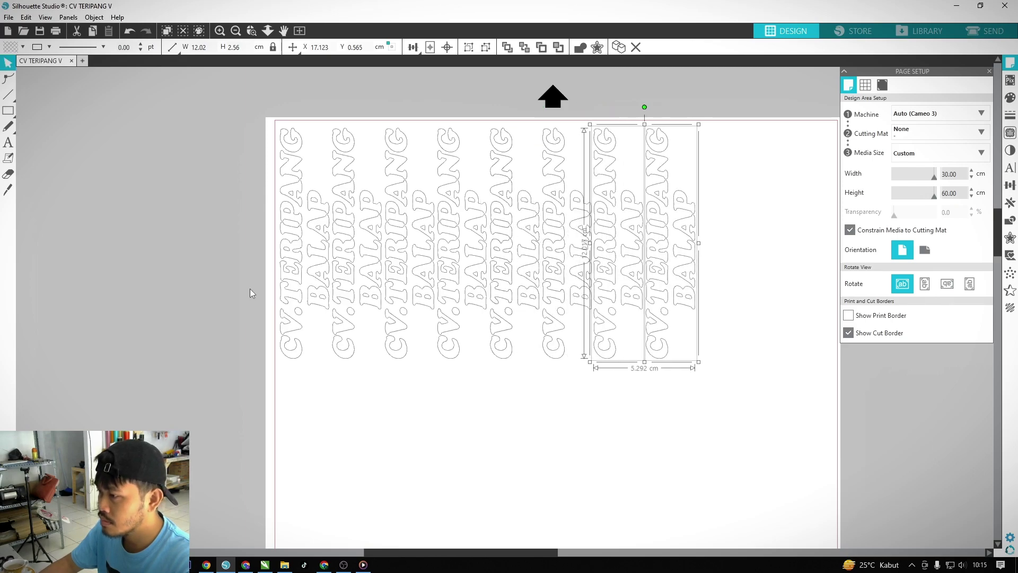
- Duplicate the last pair to complete a row of ten texts, and nudge the new copies right to X 22.664 cm
{"action": "key", "text": "ctrl+d"}
{"action": "key", "text": "Right"}
{"action": "key", "text": "Right"}
{"action": "key", "text": "Right"}
{"action": "key", "text": "Right"}
{"action": "key", "text": "Right"}
{"action": "key", "text": "Right"}
{"action": "key", "text": "Right"}
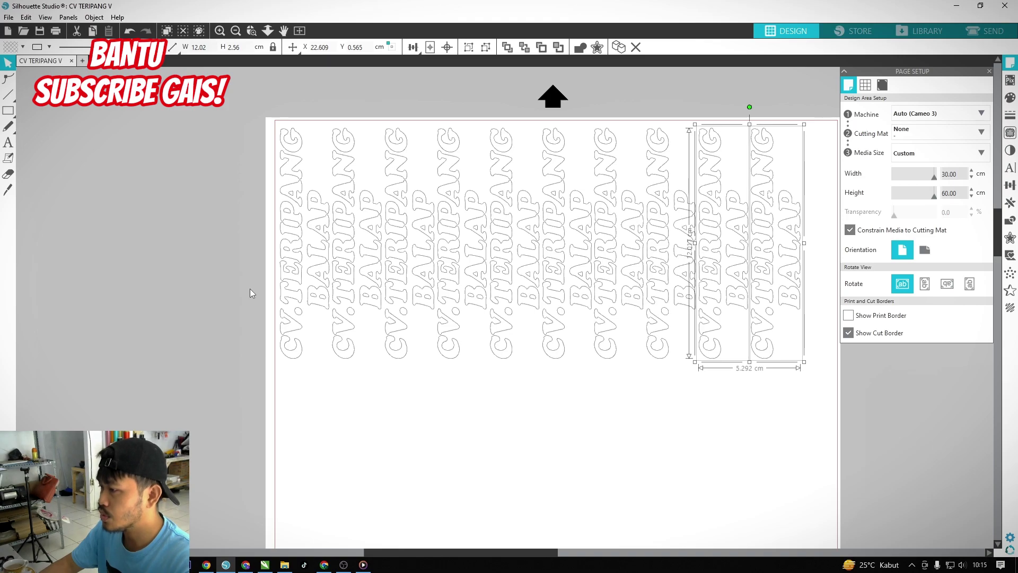
{"action": "left_click_drag", "start_coordinate": [611, 500], "coordinate": [449, 496]}
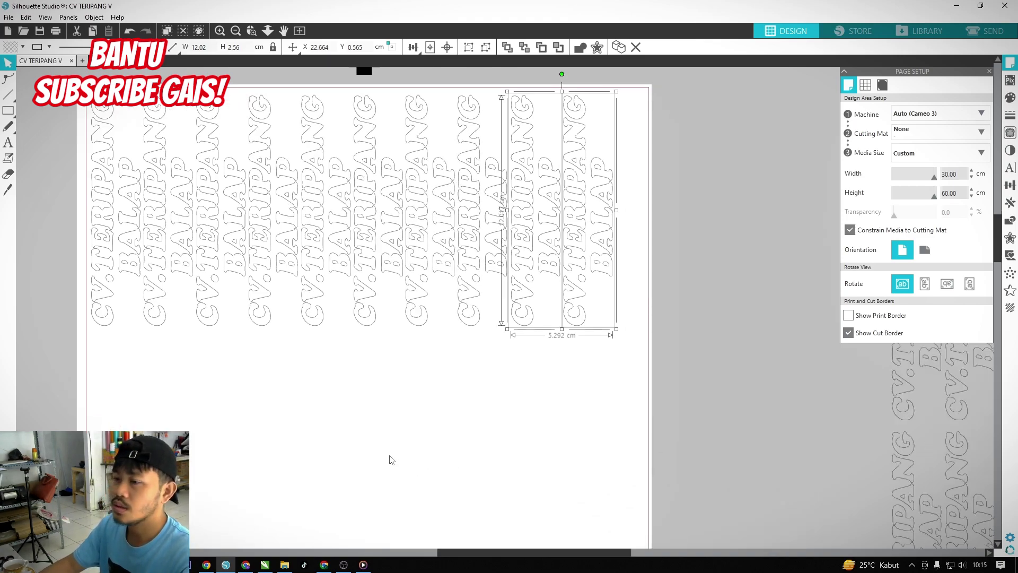
{"action": "left_click", "coordinate": [427, 433]}
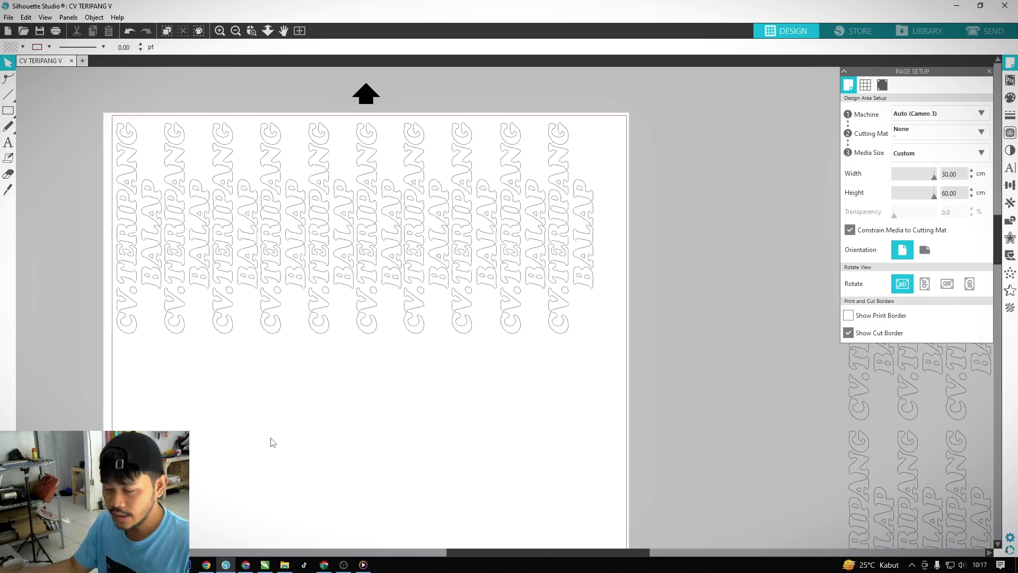
- Select all texts in the row except the first and shift them right to X 3.589 cm
{"action": "left_click_drag", "start_coordinate": [503, 375], "coordinate": [547, 377]}
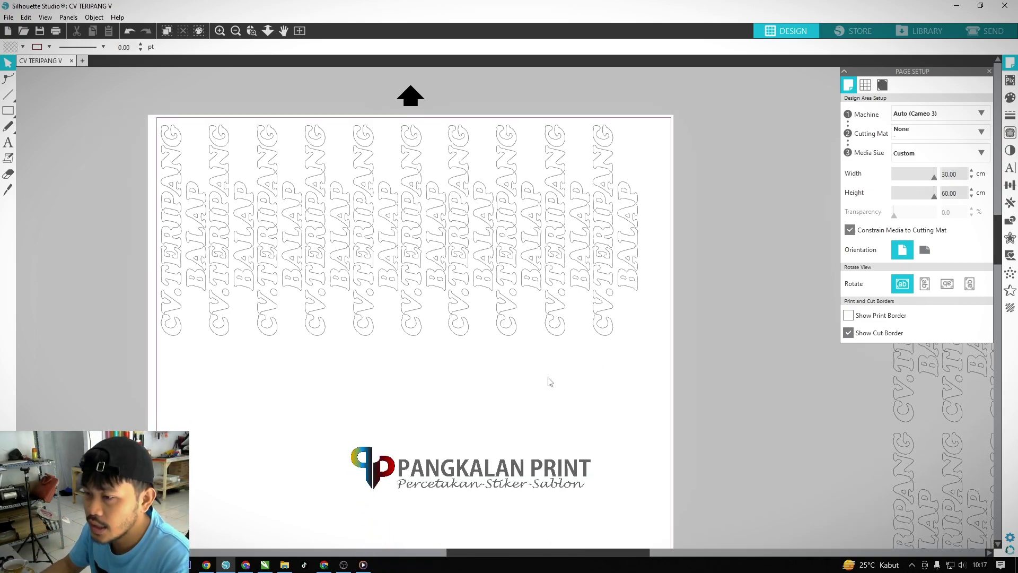
{"action": "scroll", "coordinate": [475, 328], "scroll_direction": "up", "scroll_amount": 1}
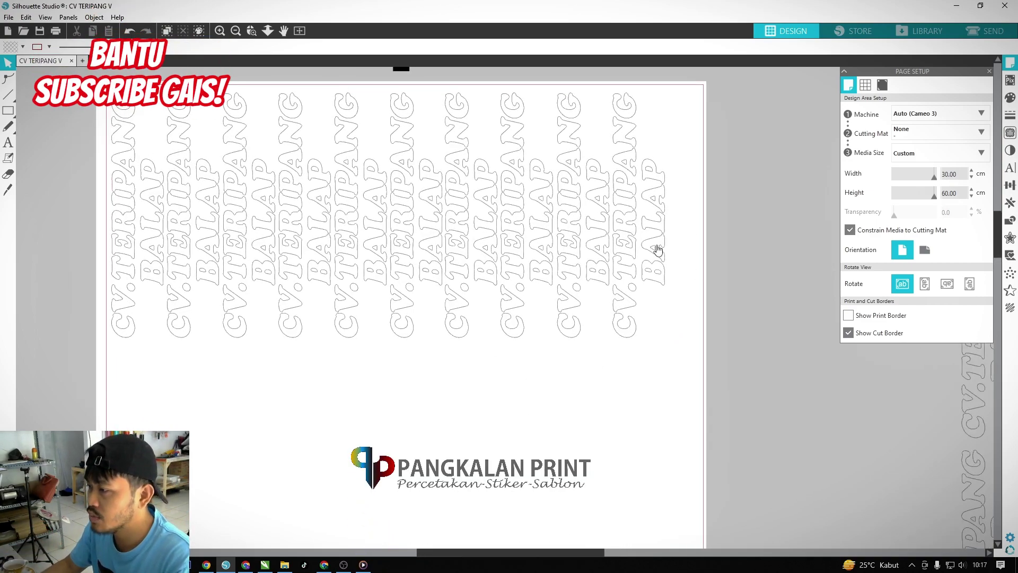
{"action": "scroll", "coordinate": [525, 318], "scroll_direction": "down", "scroll_amount": 1}
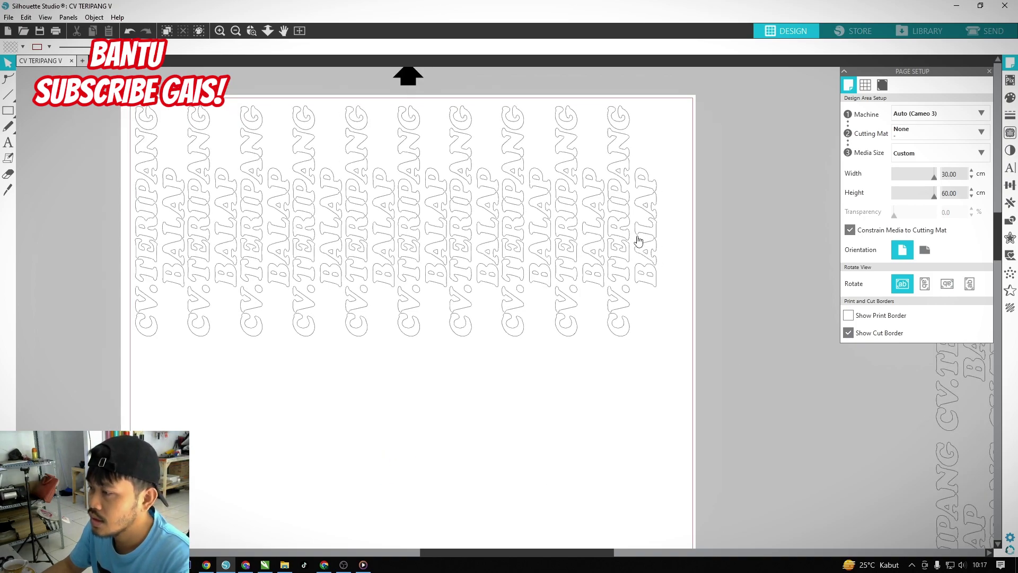
{"action": "left_click_drag", "start_coordinate": [731, 211], "coordinate": [736, 221]}
{"action": "scroll", "coordinate": [697, 375], "scroll_direction": "up", "scroll_amount": 1}
{"action": "left_click_drag", "start_coordinate": [739, 418], "coordinate": [208, 225]}
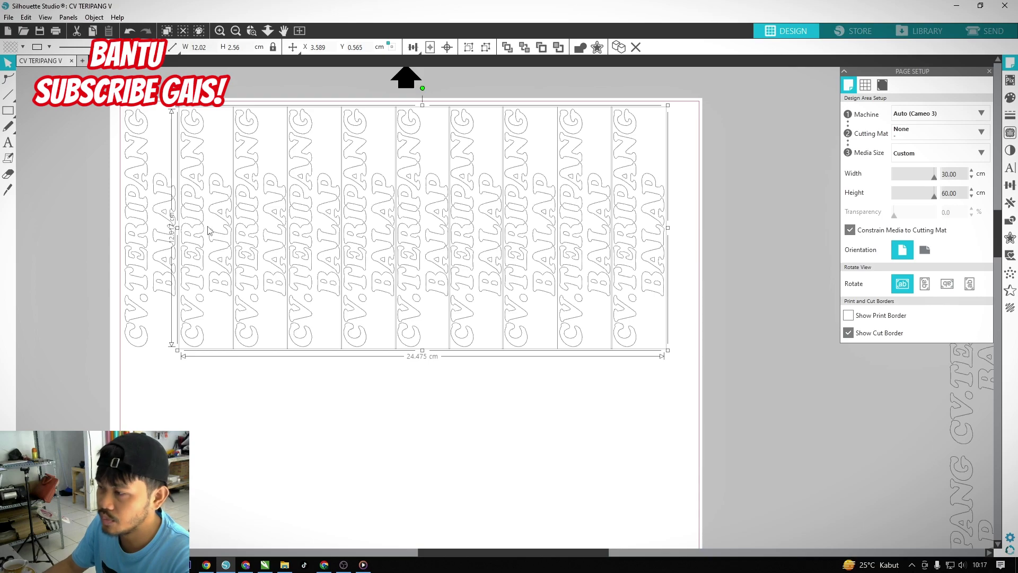
{"action": "left_click", "coordinate": [208, 225], "text": "shift"}
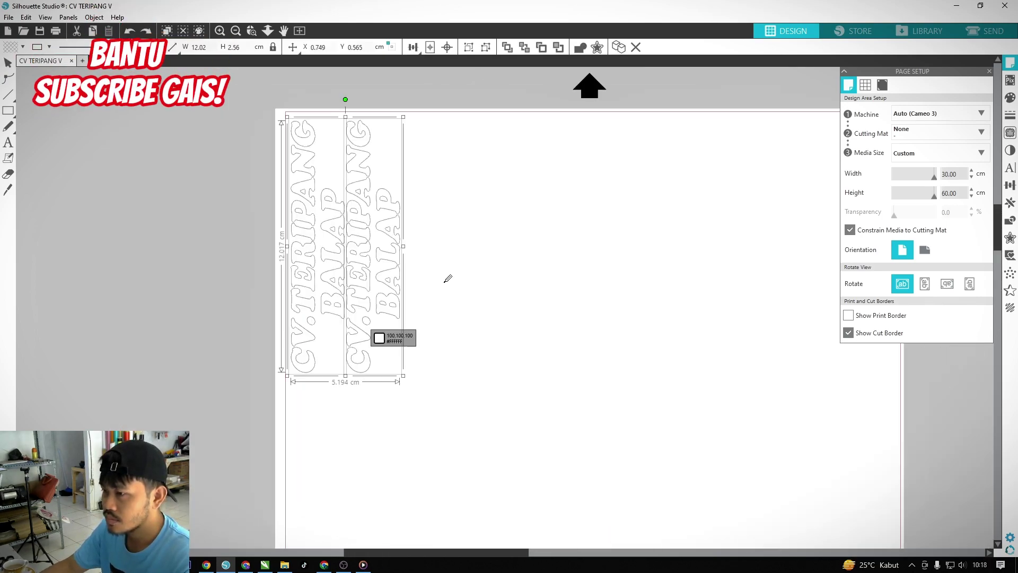
- Undo the row duplication back to the first two texts and clear the selection
{"action": "key", "text": "ctrl+z"}
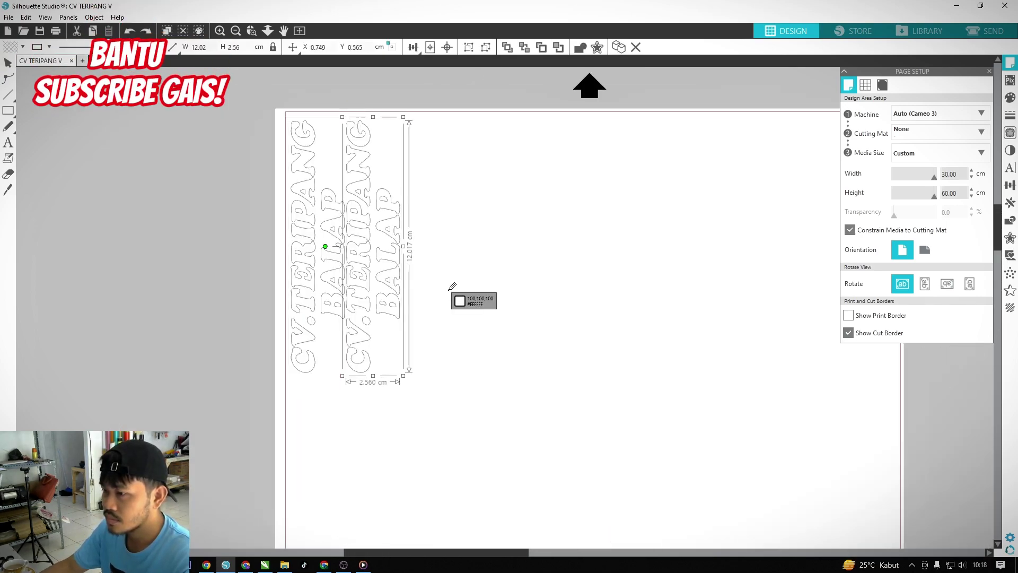
{"action": "key", "text": "Escape"}
{"action": "left_click", "coordinate": [425, 314]}
{"action": "scroll", "coordinate": [435, 318], "scroll_direction": "up", "scroll_amount": 2}
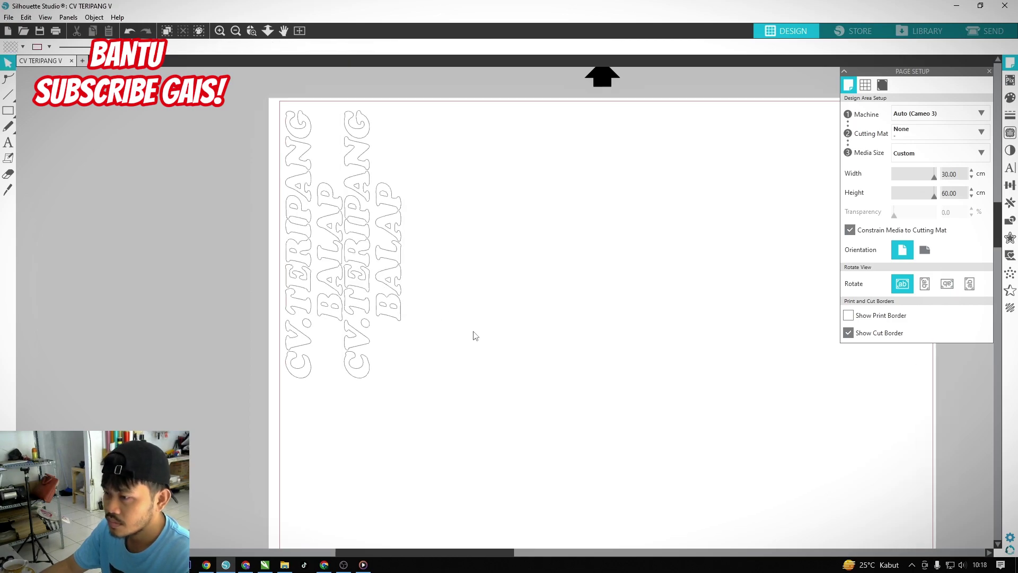
- Select the second vertical text and nudge it right to X 3.502 cm to widen the gap
{"action": "left_click", "coordinate": [383, 273]}
{"action": "key", "text": "Right"}
{"action": "key", "text": "Right"}
{"action": "left_click_drag", "start_coordinate": [482, 287], "coordinate": [469, 277]}
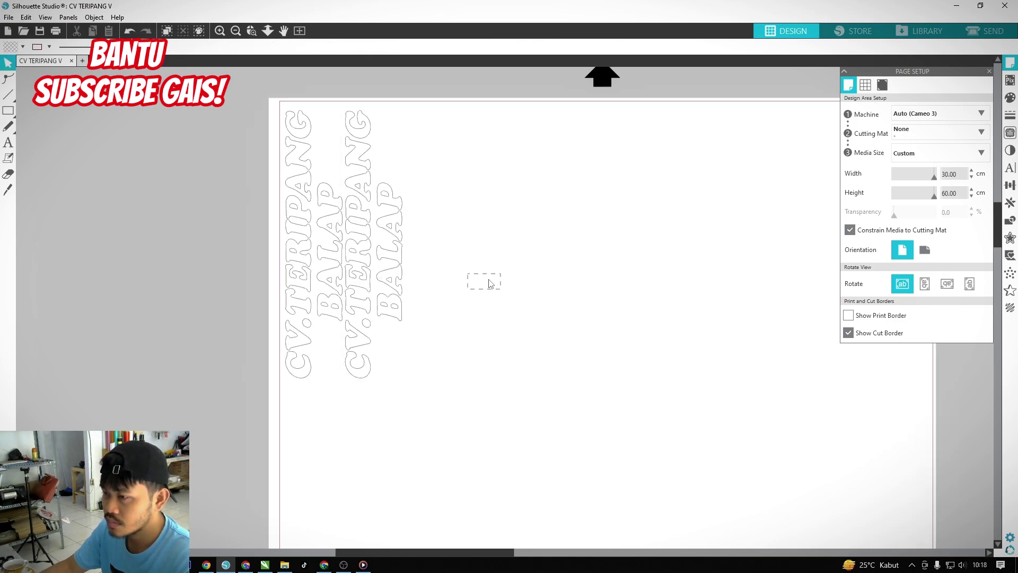
{"action": "left_click_drag", "start_coordinate": [396, 266], "coordinate": [386, 263]}
{"action": "key", "text": "Right"}
{"action": "key", "text": "Right"}
{"action": "key", "text": "Right"}
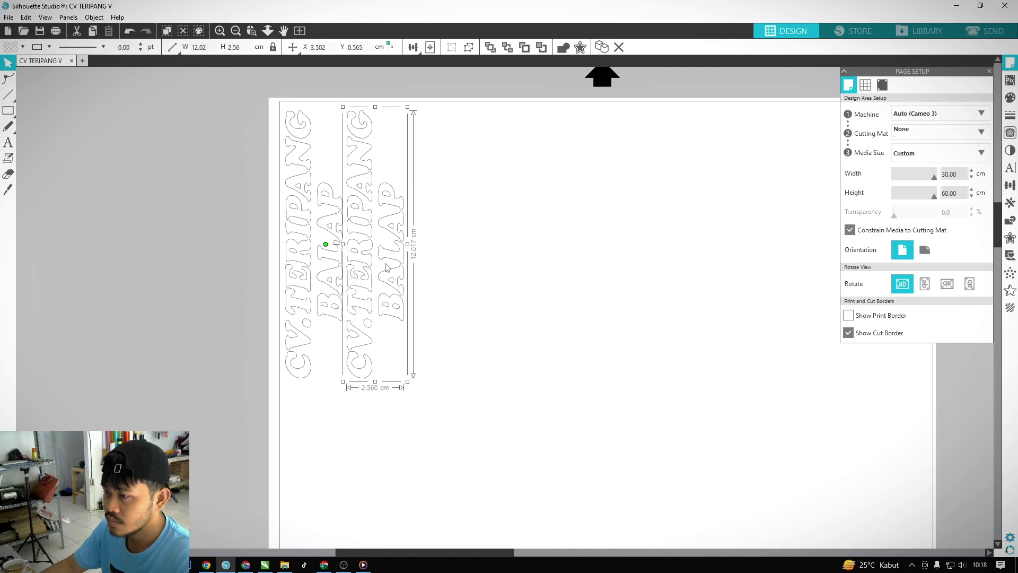
- Duplicate the pair of texts rightward into a row of ten, and nudge the last pair to X 22.716 cm
{"action": "left_click_drag", "start_coordinate": [553, 267], "coordinate": [224, 216]}
{"action": "key", "text": "ctrl+d"}
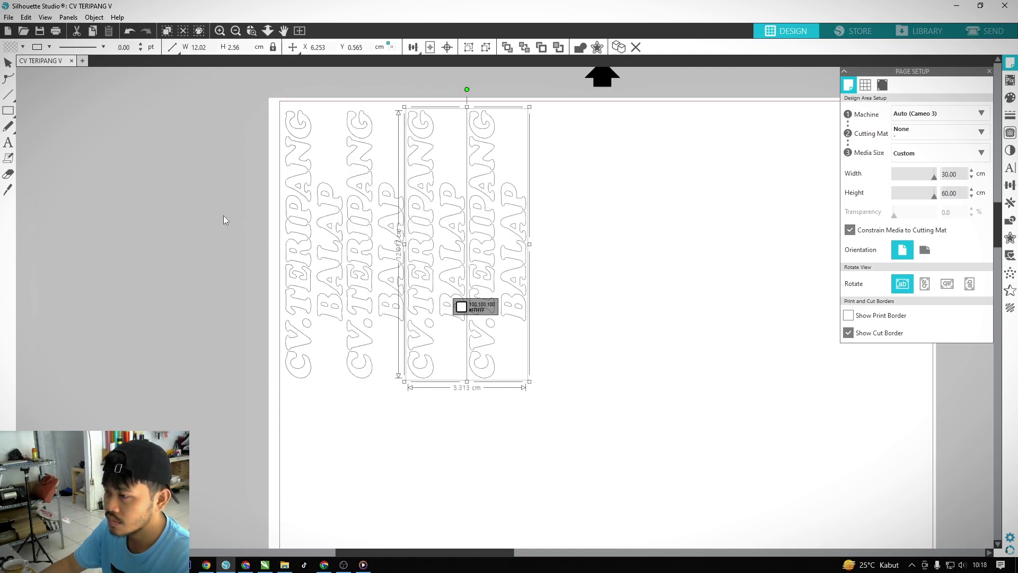
{"action": "key", "text": "ctrl+d"}
{"action": "key", "text": "ctrl+d"}
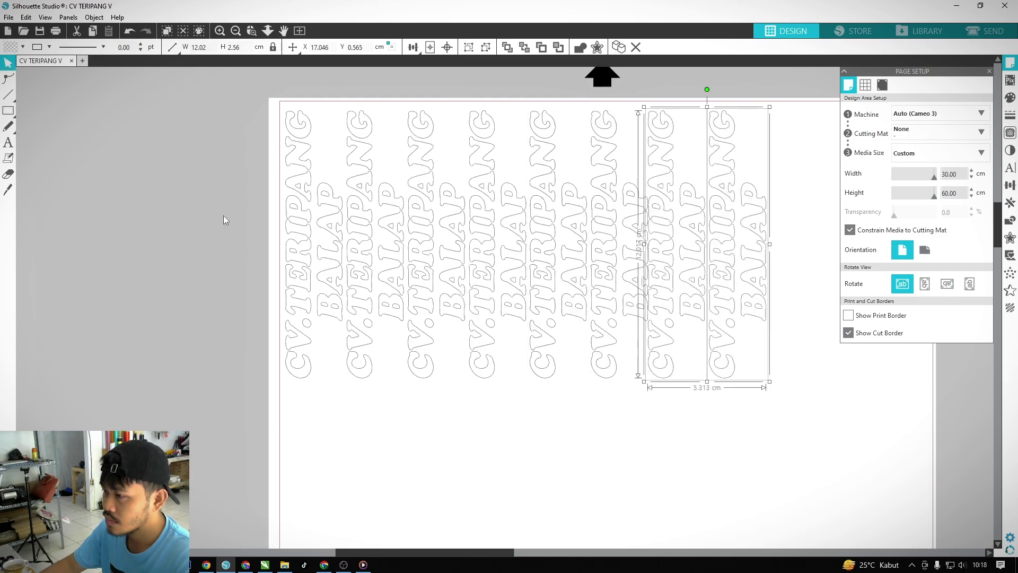
{"action": "key", "text": "ctrl+d"}
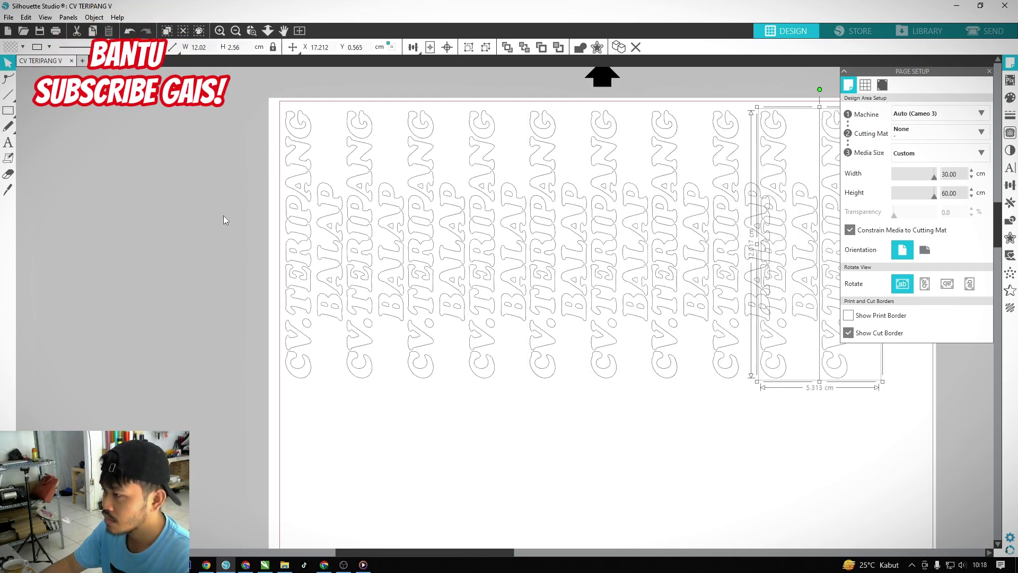
{"action": "key", "text": "Right"}
{"action": "key", "text": "Right"}
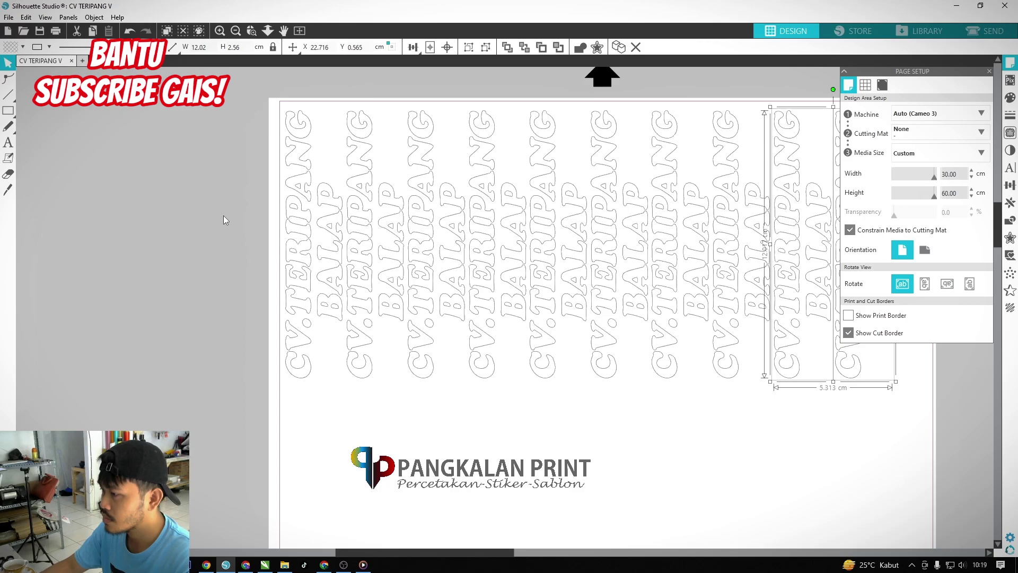
{"action": "left_click_drag", "start_coordinate": [542, 490], "coordinate": [312, 428]}
{"action": "scroll", "coordinate": [795, 398], "scroll_direction": "down", "scroll_amount": 2}
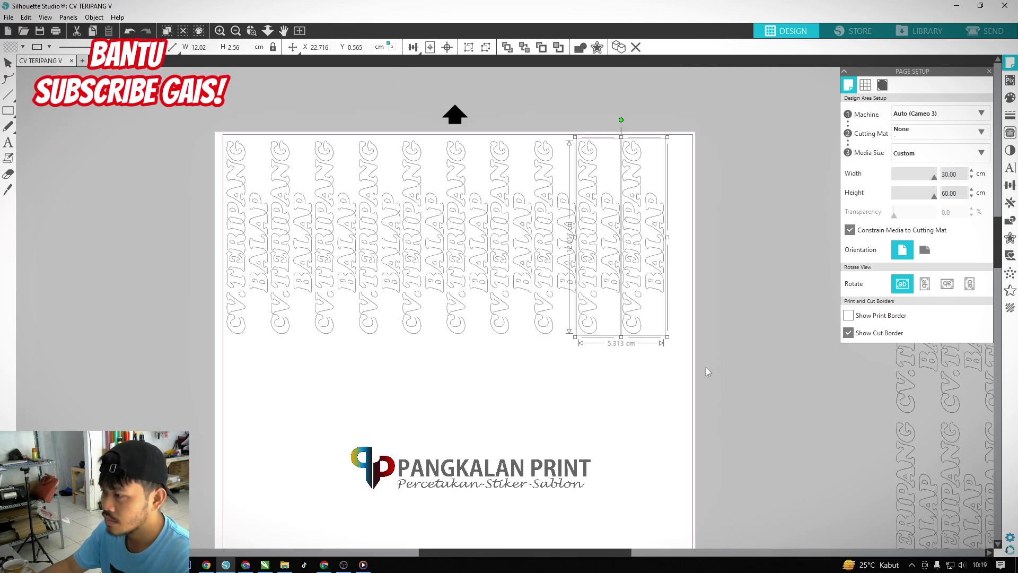
{"action": "left_click", "coordinate": [714, 369]}
{"action": "scroll", "coordinate": [588, 361], "scroll_direction": "down", "scroll_amount": 1}
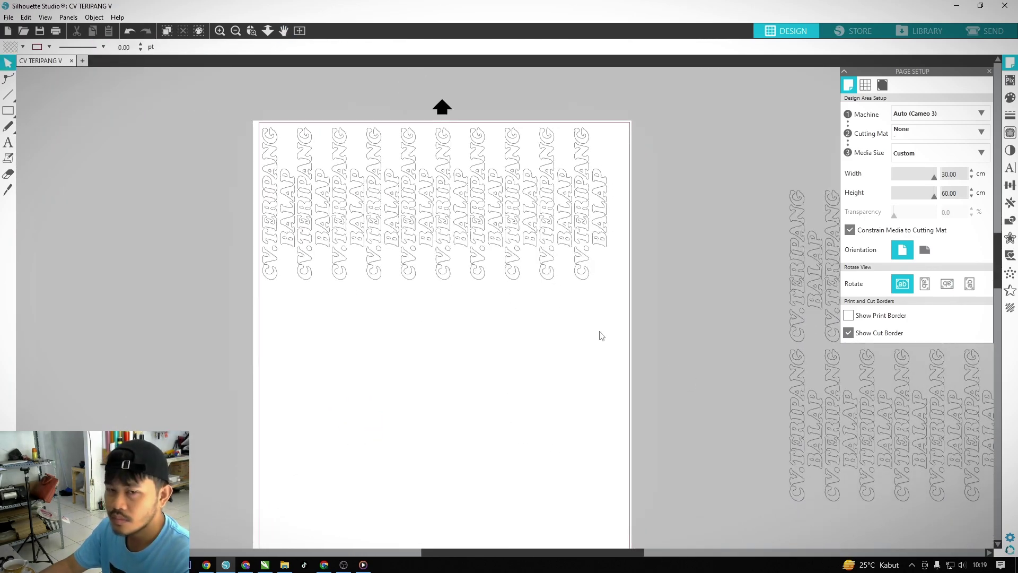
- Duplicate the whole row of texts directly below and nudge the copied row down to Y 13.086 cm
{"action": "scroll", "coordinate": [583, 329], "scroll_direction": "down", "scroll_amount": 1}
{"action": "scroll", "coordinate": [596, 365], "scroll_direction": "up", "scroll_amount": 2}
{"action": "left_click_drag", "start_coordinate": [663, 350], "coordinate": [292, 210]}
{"action": "key", "text": "ctrl+d"}
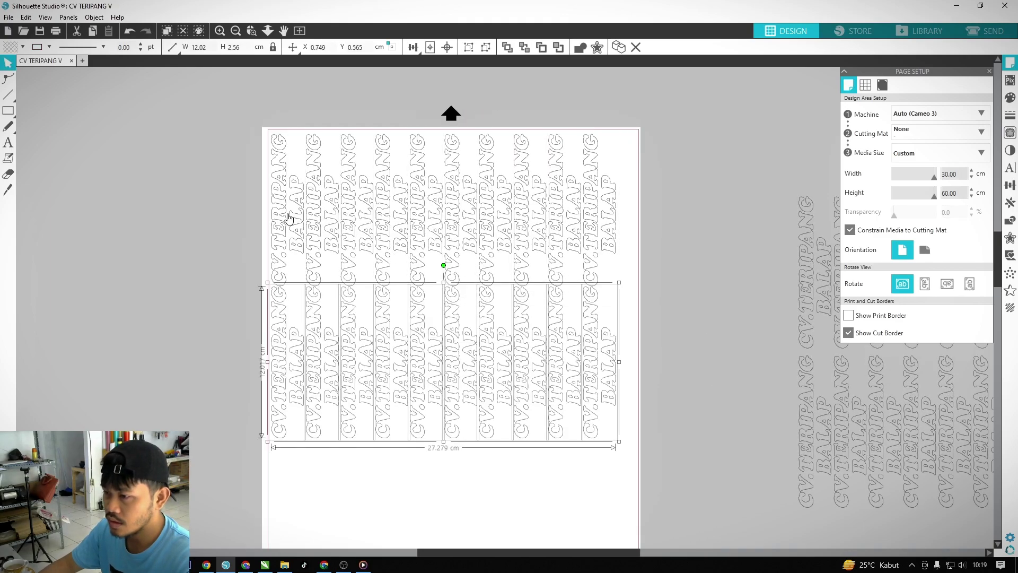
{"action": "key", "text": "Down"}
{"action": "key", "text": "i"}
{"action": "scroll", "coordinate": [289, 217], "scroll_direction": "down", "scroll_amount": 1}
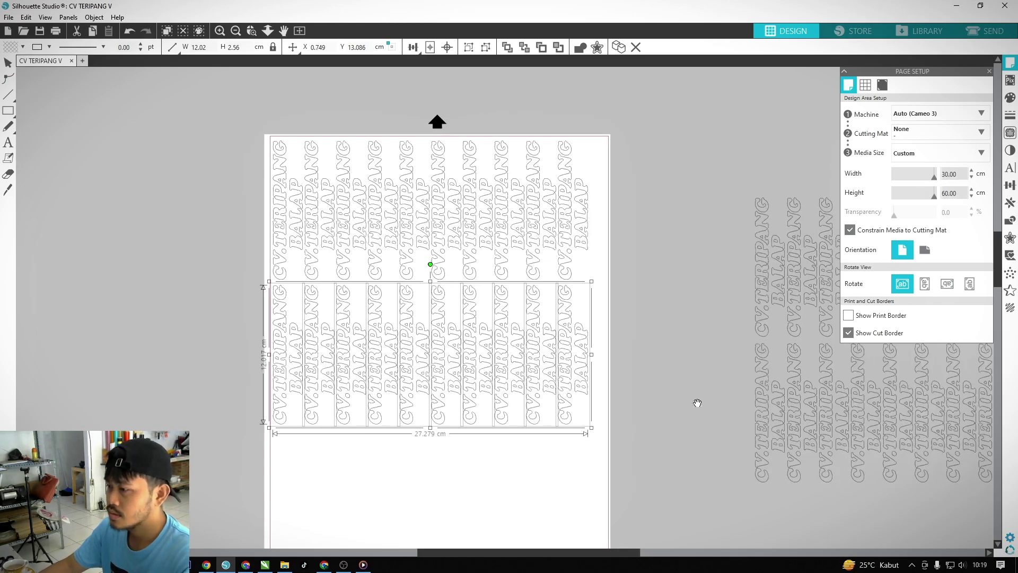
{"action": "left_click_drag", "start_coordinate": [630, 403], "coordinate": [603, 337]}
{"action": "left_click", "coordinate": [603, 338]}
{"action": "scroll", "coordinate": [501, 306], "scroll_direction": "up", "scroll_amount": 1}
{"action": "left_click_drag", "start_coordinate": [704, 425], "coordinate": [188, 266]}
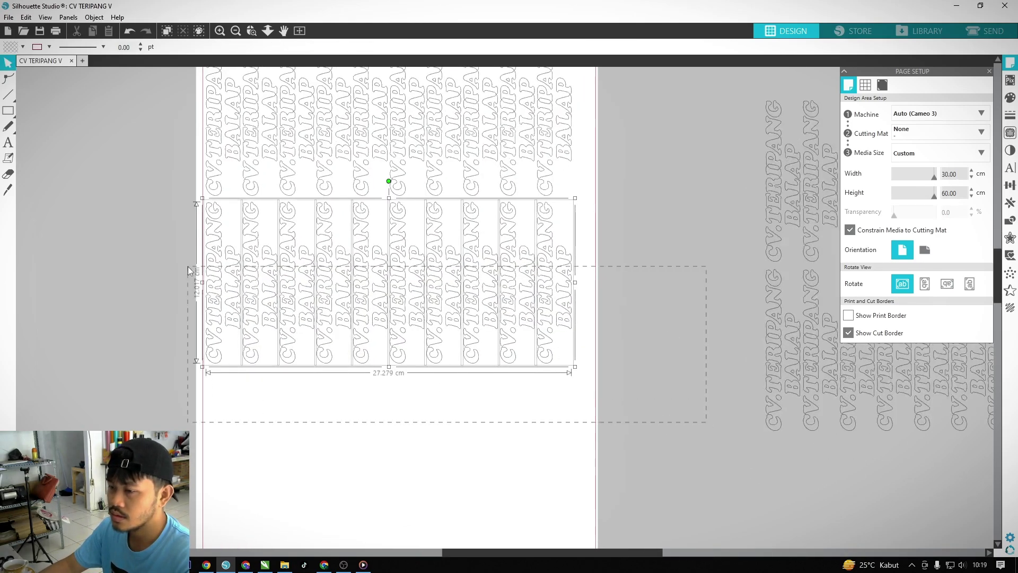
{"action": "scroll", "coordinate": [500, 283], "scroll_direction": "down", "scroll_amount": 1}
{"action": "left_click", "coordinate": [683, 397]}
- Select both rows of texts and nudge them right and down to X 1.151 cm, Y 0.833 cm
{"action": "left_click_drag", "start_coordinate": [660, 307], "coordinate": [659, 411]}
{"action": "left_click_drag", "start_coordinate": [645, 452], "coordinate": [112, 214]}
{"action": "key", "text": "Right"}
{"action": "key", "text": "Right"}
{"action": "key", "text": "Right"}
{"action": "key", "text": "Right"}
{"action": "key", "text": "Right"}
{"action": "key", "text": "Right"}
{"action": "key", "text": "Right"}
{"action": "key", "text": "Down"}
{"action": "key", "text": "Down"}
{"action": "key", "text": "Down"}
{"action": "key", "text": "Down"}
{"action": "key", "text": "Down"}
{"action": "key", "text": "Down"}
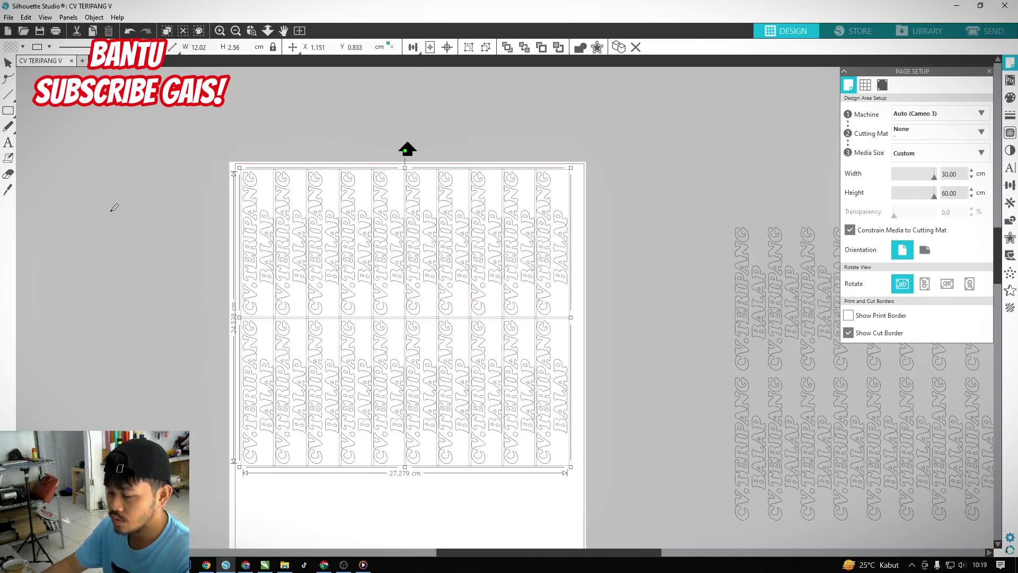
- Group both rows of texts and center the group horizontally on the page
{"action": "key", "text": "ctrl+g"}
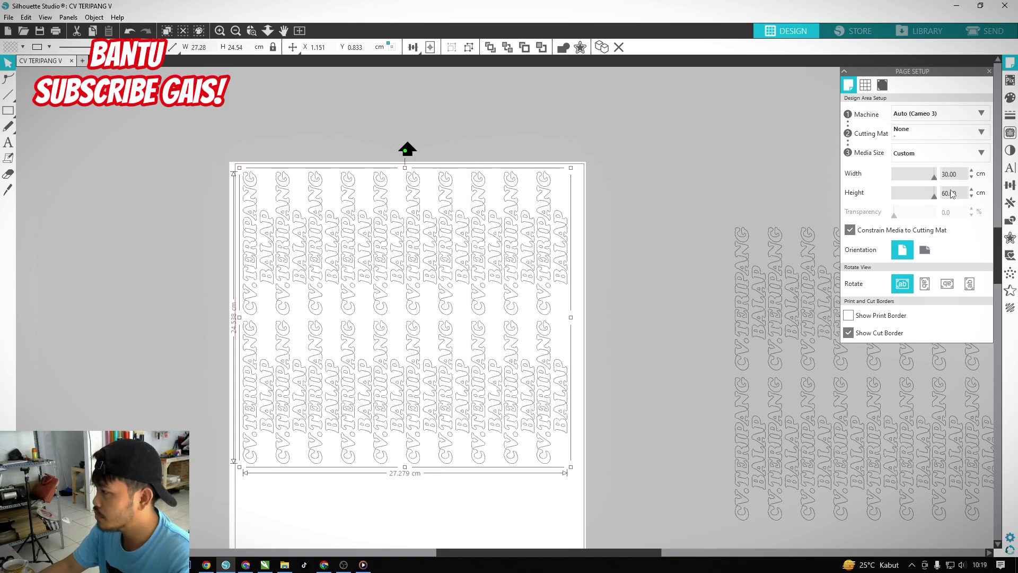
{"action": "left_click", "coordinate": [1010, 185]}
{"action": "left_click", "coordinate": [947, 133]}
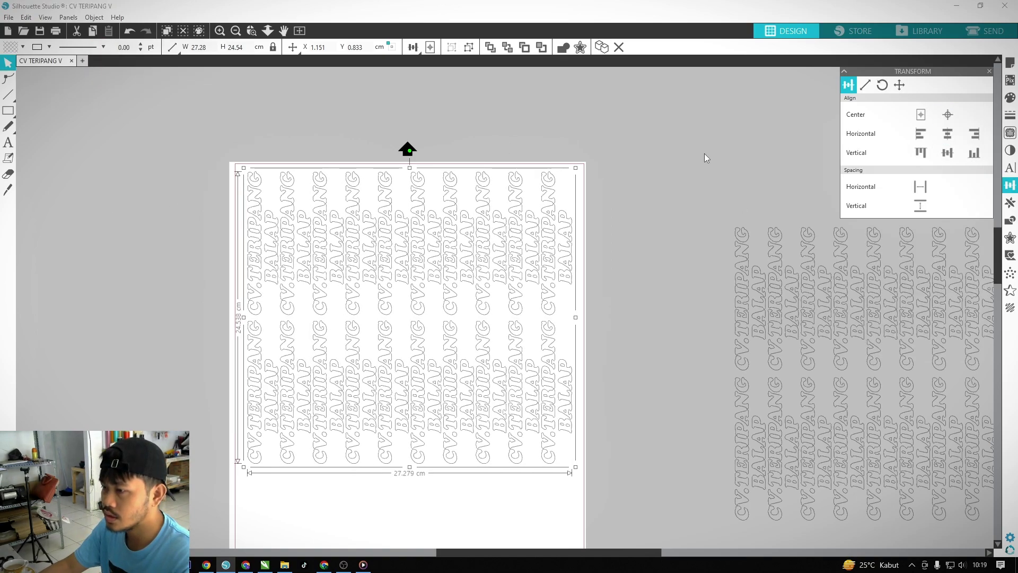
- Nudge the grouped texts up to Y 0.789 cm
{"action": "left_click", "coordinate": [648, 300]}
{"action": "left_click", "coordinate": [447, 232]}
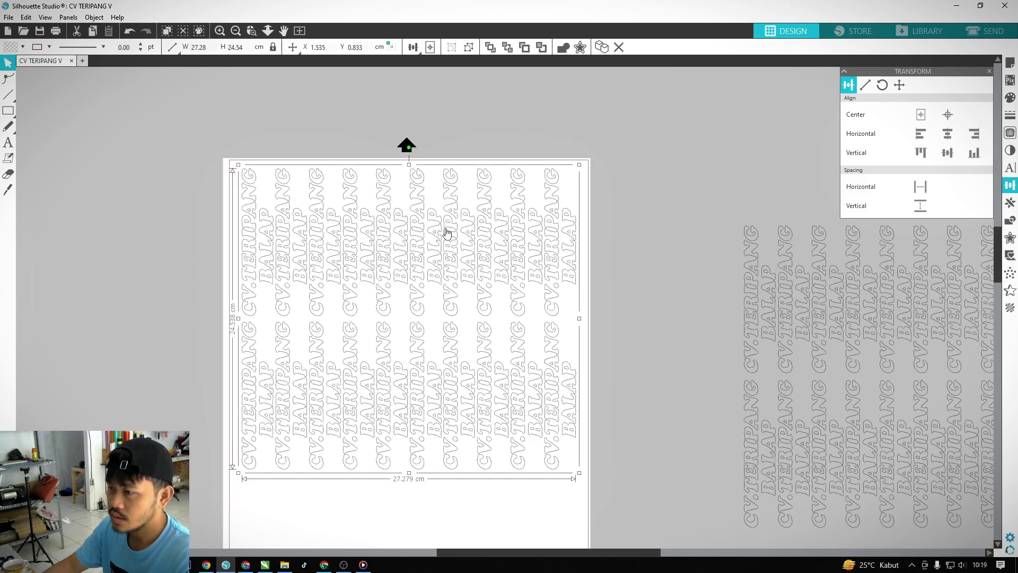
{"action": "key", "text": "Up"}
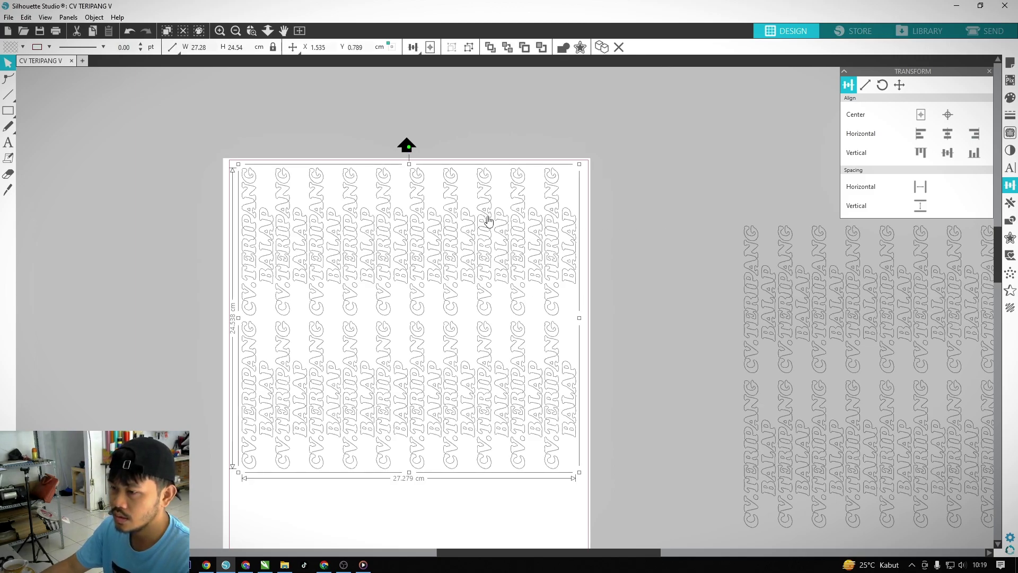
{"action": "left_click_drag", "start_coordinate": [659, 272], "coordinate": [666, 298]}
{"action": "scroll", "coordinate": [561, 305], "scroll_direction": "up", "scroll_amount": 2}
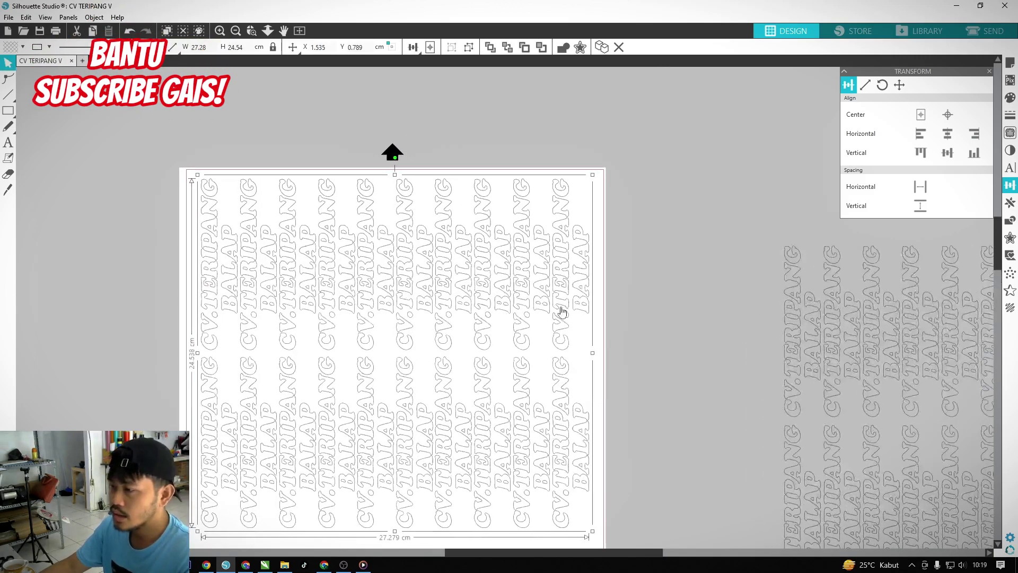
{"action": "scroll", "coordinate": [464, 291], "scroll_direction": "up", "scroll_amount": 2}
{"action": "scroll", "coordinate": [465, 292], "scroll_direction": "up", "scroll_amount": 1}
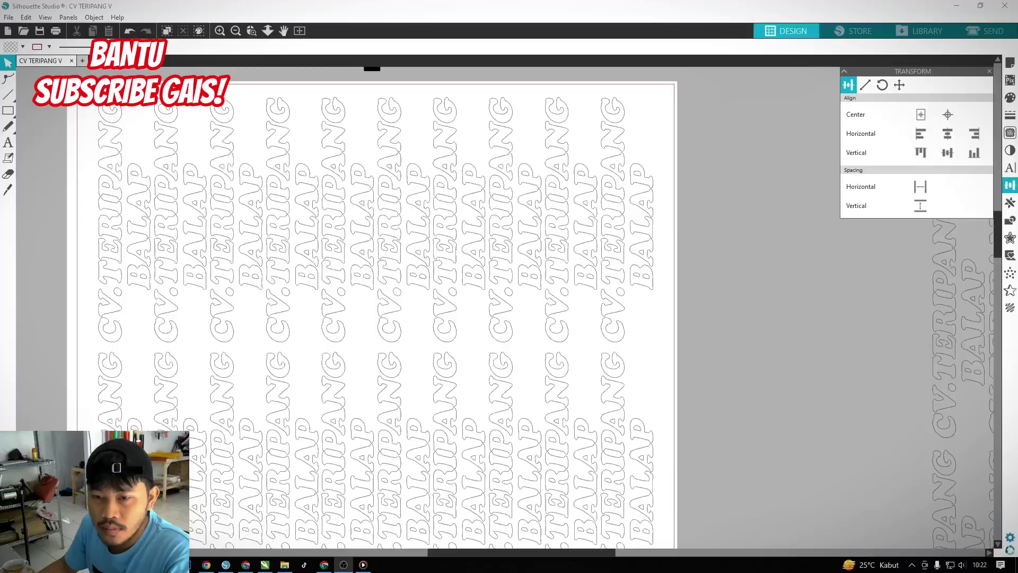
{"action": "left_click_drag", "start_coordinate": [693, 304], "coordinate": [748, 287]}
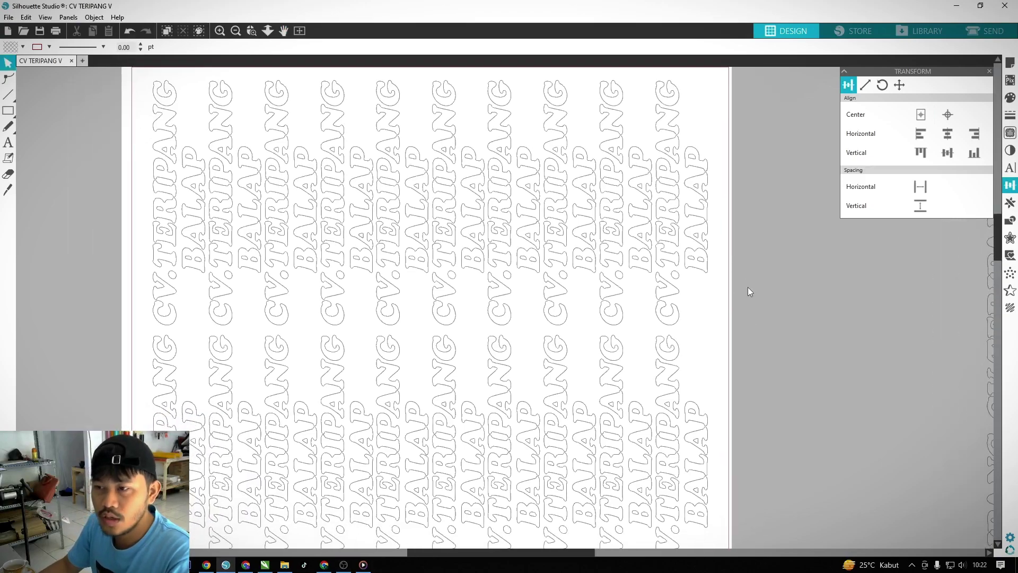
- Bring up the send-to-cutter setup for the arranged texts and check their cut preview on the page
{"action": "scroll", "coordinate": [774, 289], "scroll_direction": "down", "scroll_amount": 2}
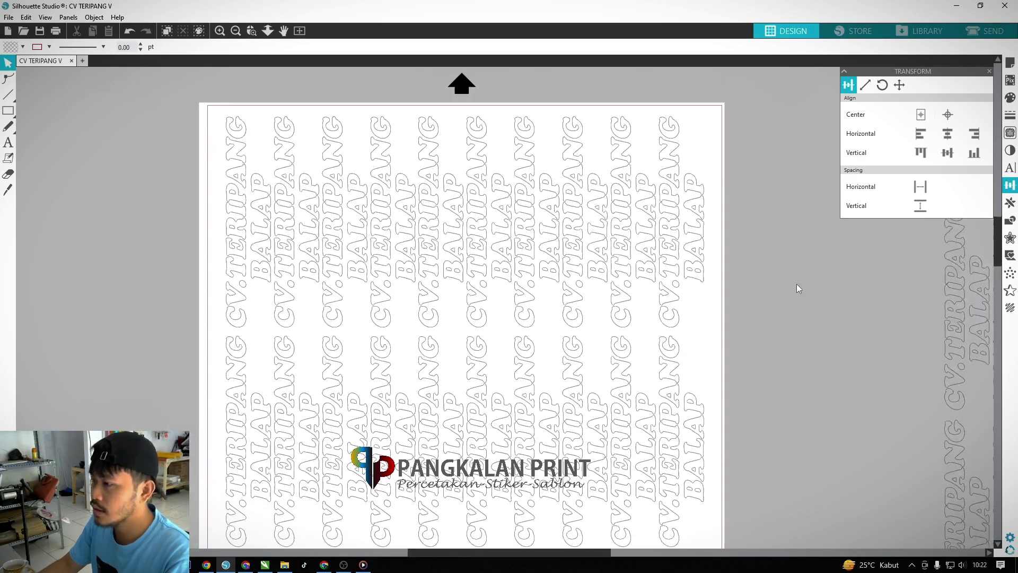
{"action": "left_click_drag", "start_coordinate": [763, 289], "coordinate": [745, 265]}
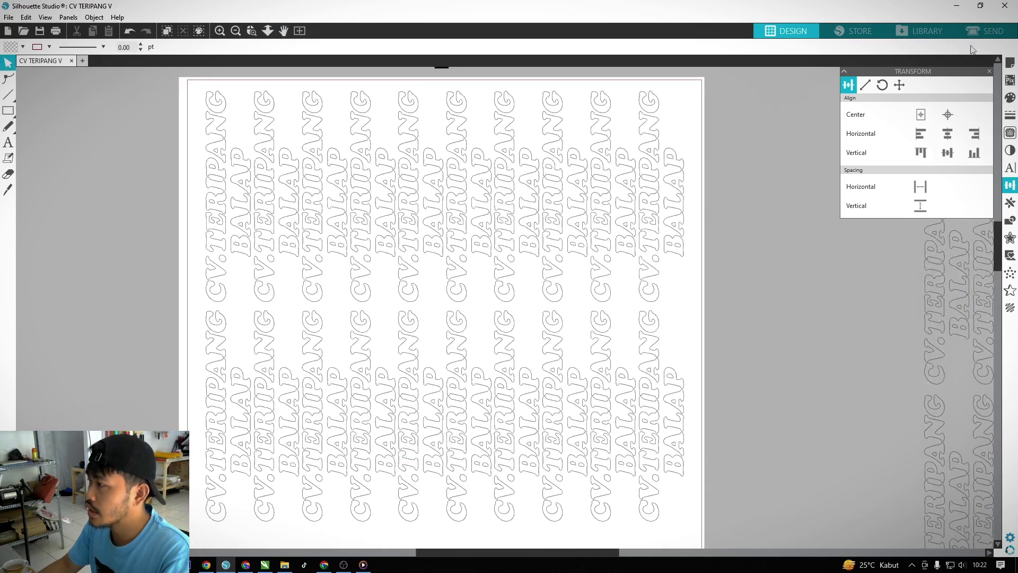
{"action": "left_click", "coordinate": [984, 31]}
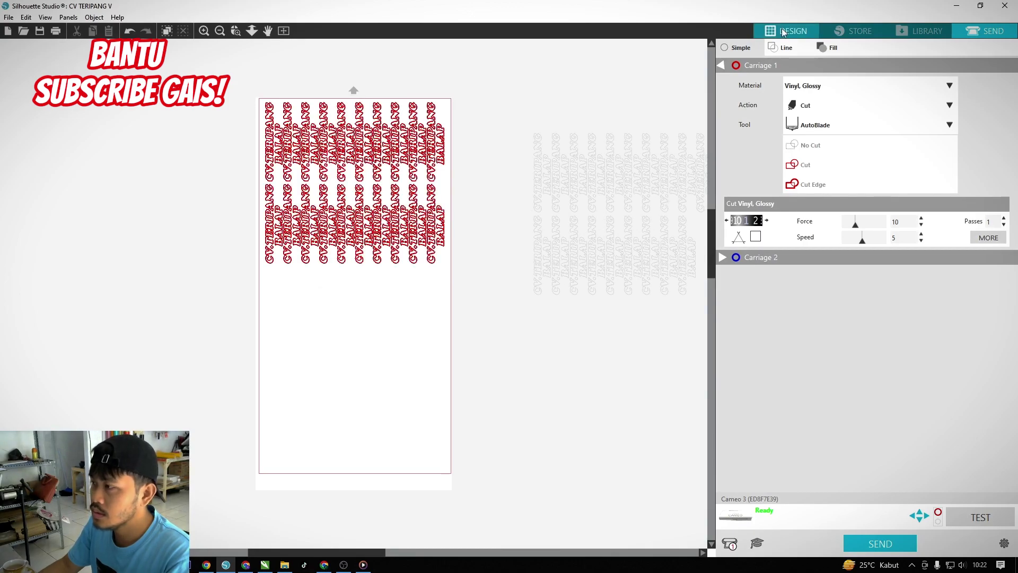
{"action": "scroll", "coordinate": [317, 159], "scroll_direction": "up", "scroll_amount": 7}
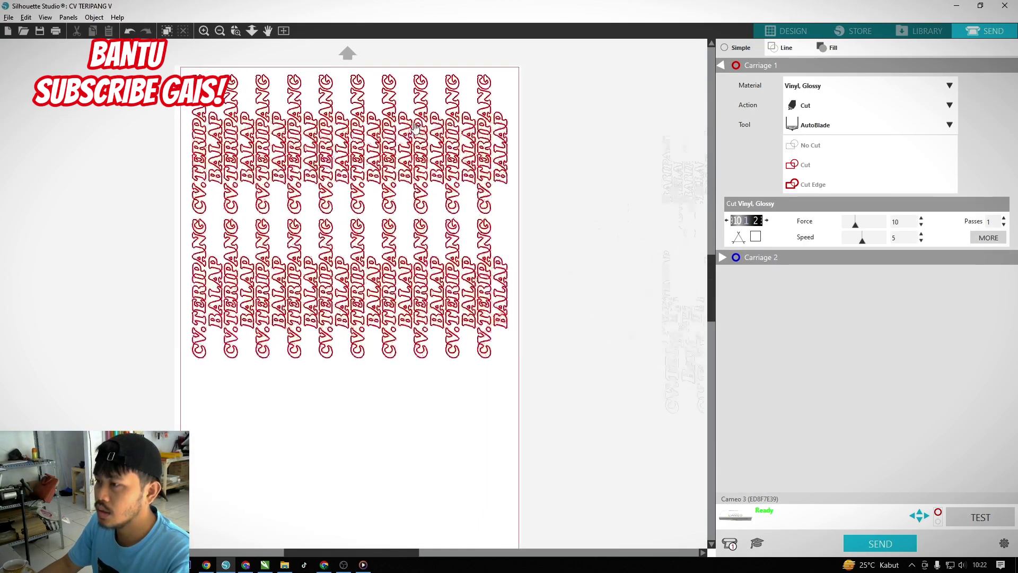
{"action": "left_click_drag", "start_coordinate": [638, 103], "coordinate": [605, 146]}
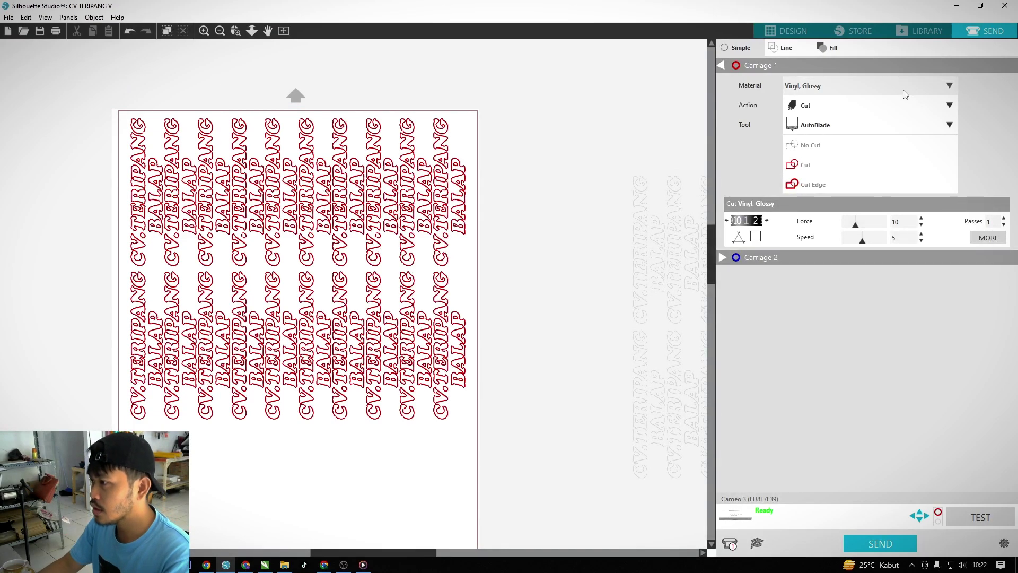
- Set the Carriage 1 tool to Manual Blade, 1mm and assign the Cut line type to the grouped texts
{"action": "left_click", "coordinate": [889, 125]}
{"action": "left_click", "coordinate": [884, 152]}
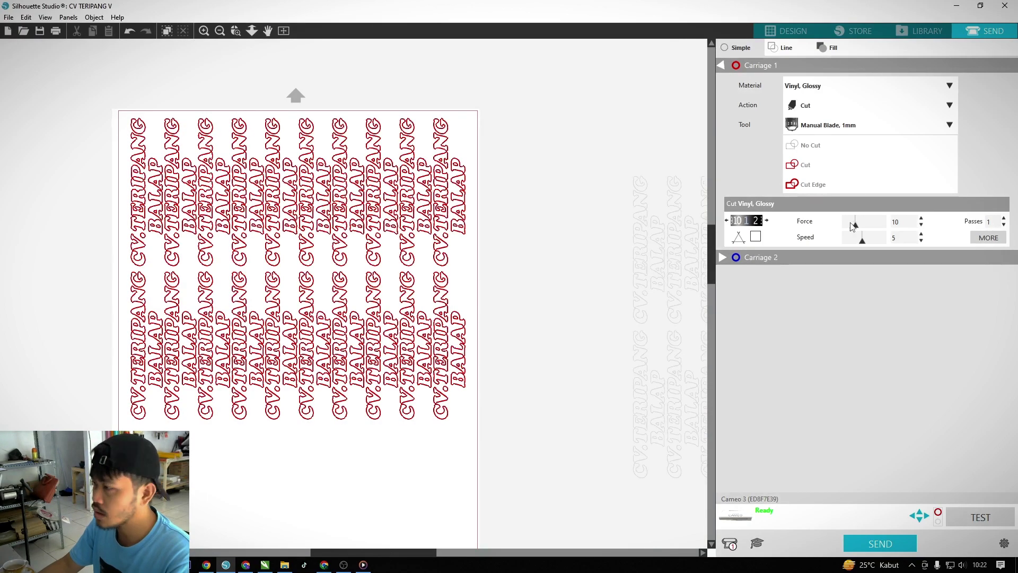
{"action": "left_click_drag", "start_coordinate": [498, 449], "coordinate": [199, 161]}
{"action": "left_click", "coordinate": [825, 166]}
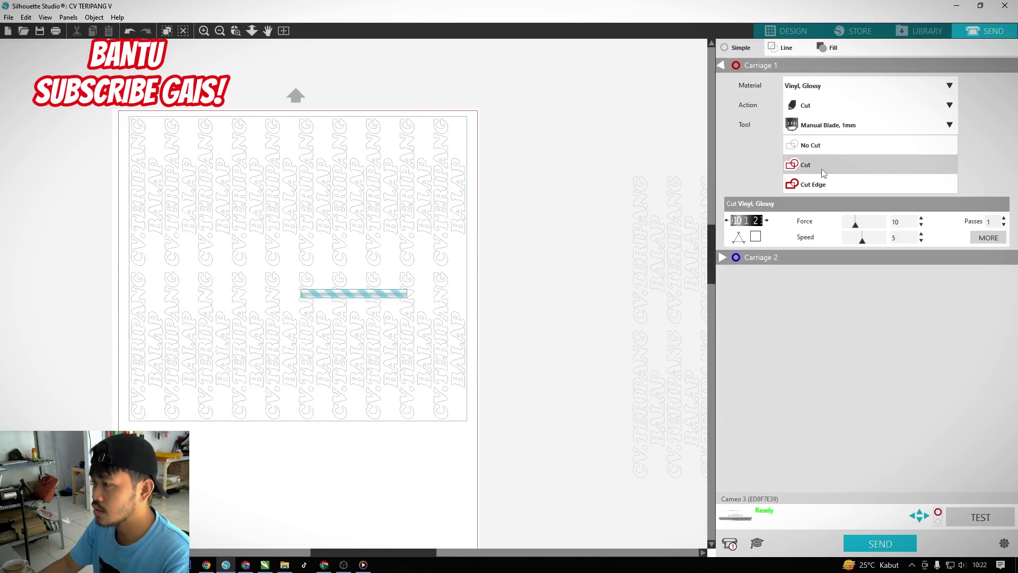
- Set the cutting speed for Vinyl, Glossy to 3 and send the cut job to the Cameo 3
{"action": "left_click", "coordinate": [904, 221]}
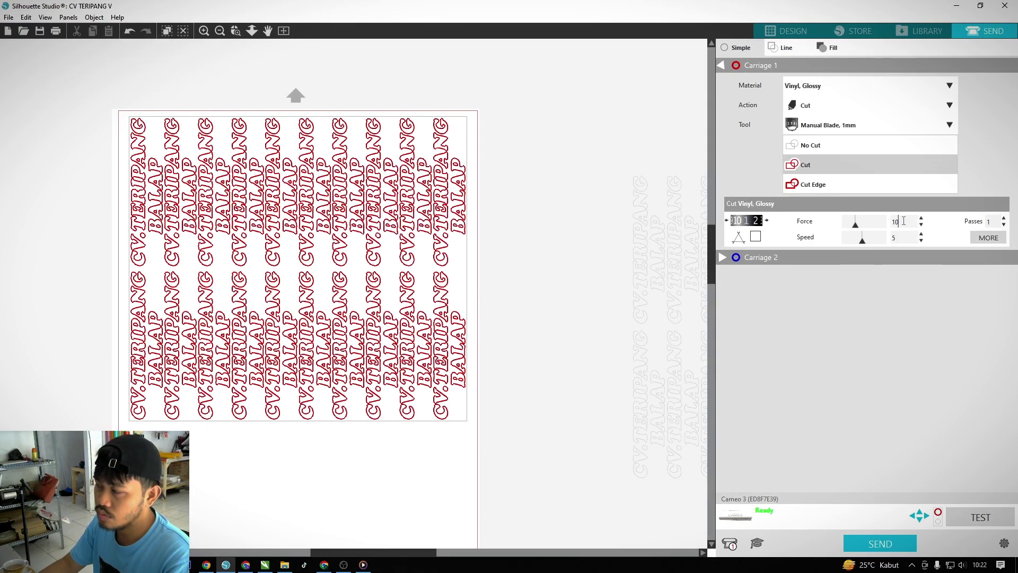
{"action": "type", "text": "3"}
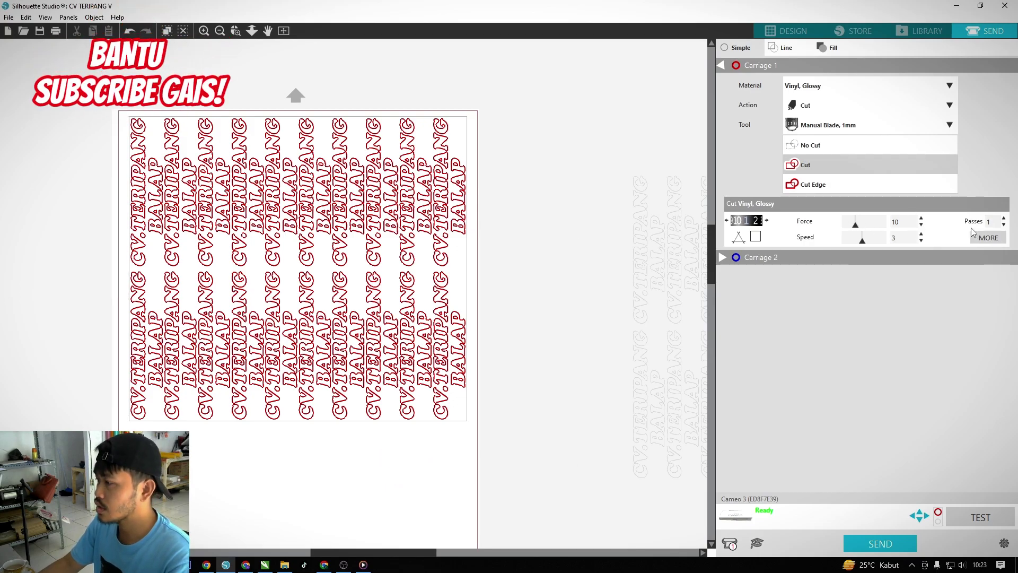
{"action": "left_click", "coordinate": [893, 545]}
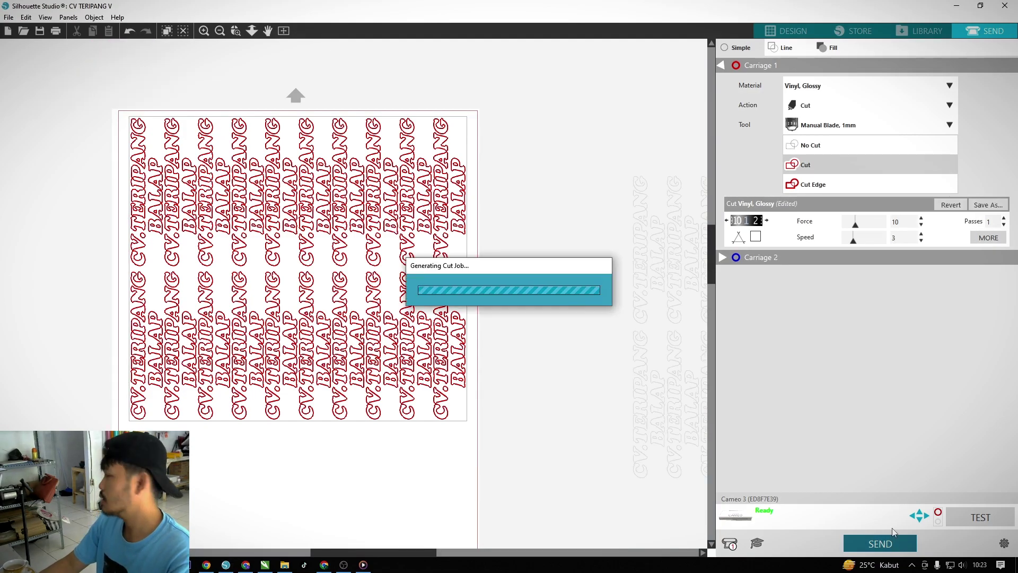